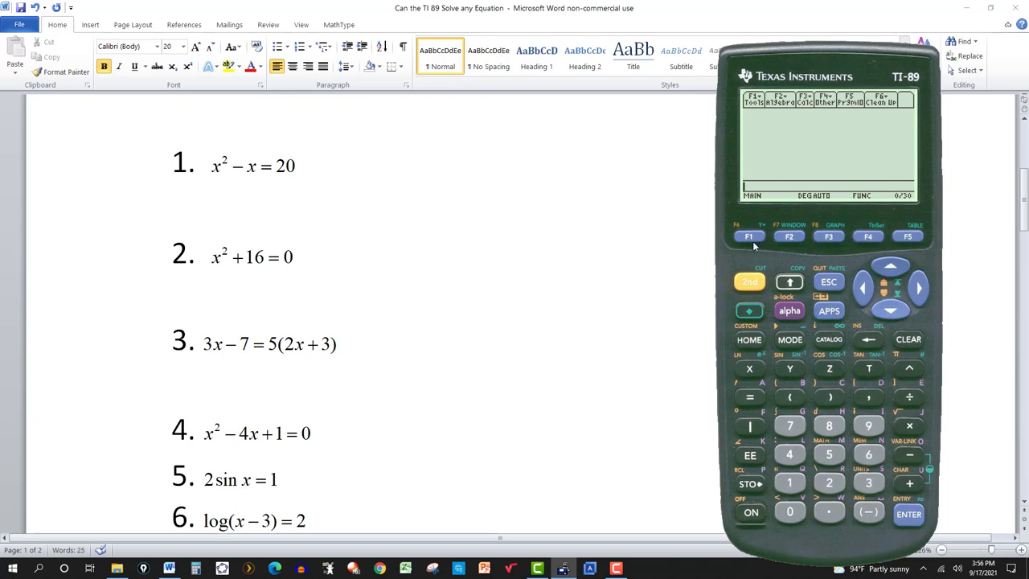
# Step: Start a solve( command with the left side 3x-7
pyautogui.click(794, 237)
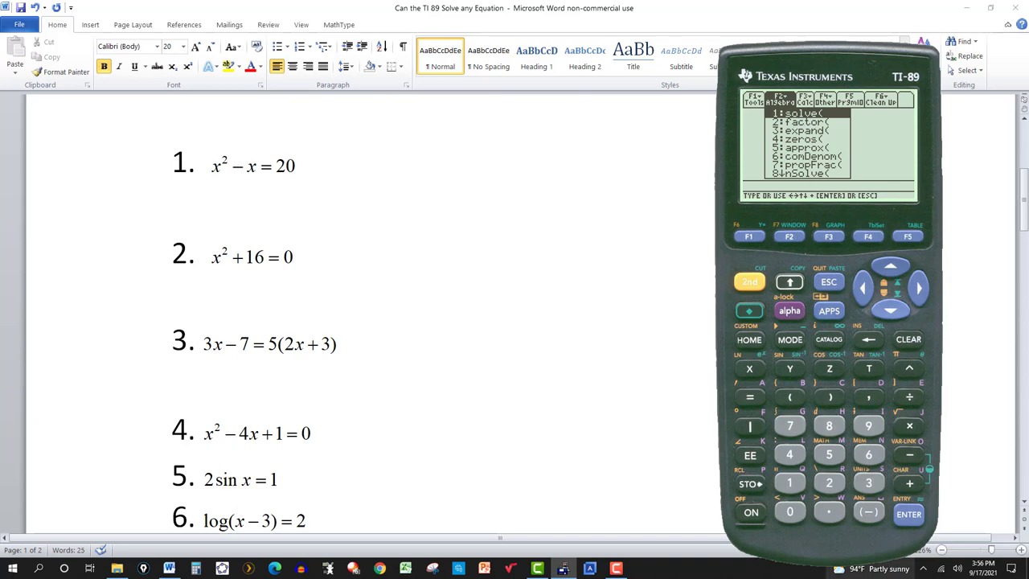
pyautogui.click(904, 522)
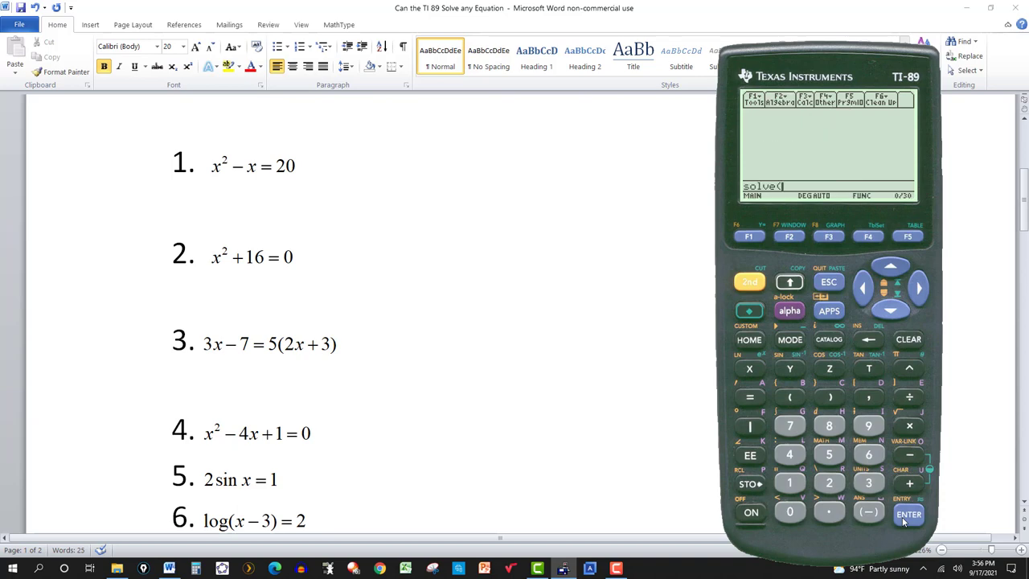
pyautogui.click(869, 484)
pyautogui.click(749, 373)
pyautogui.click(909, 454)
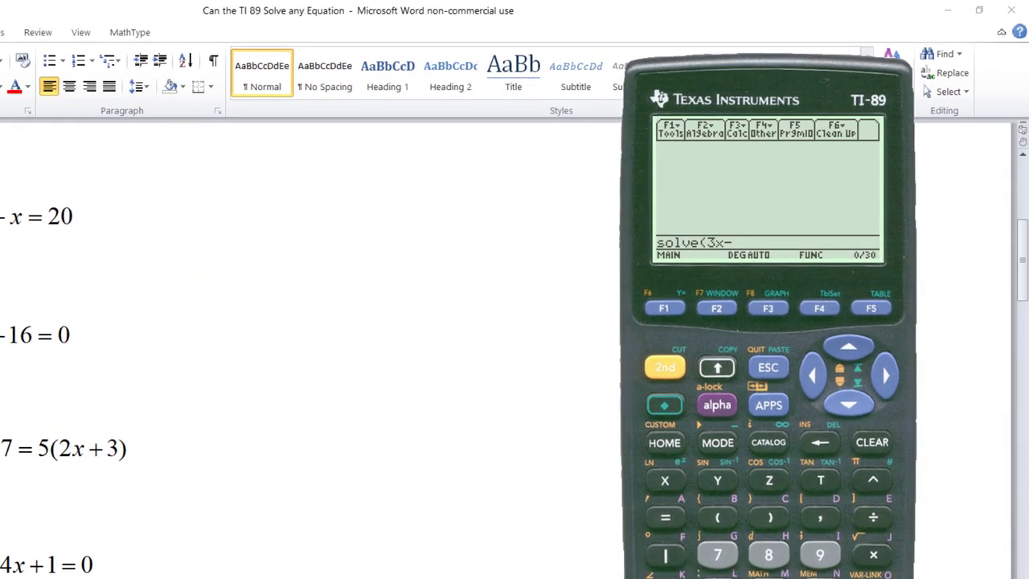
pyautogui.click(722, 566)
# Step: Complete solve(3x-7=5(2x+3),x) and run it, getting x = −22/7
pyautogui.write('=5(2')
pyautogui.click(675, 499)
pyautogui.write('+3')
pyautogui.click(768, 514)
pyautogui.click(819, 523)
pyautogui.click(678, 484)
pyautogui.click(769, 519)
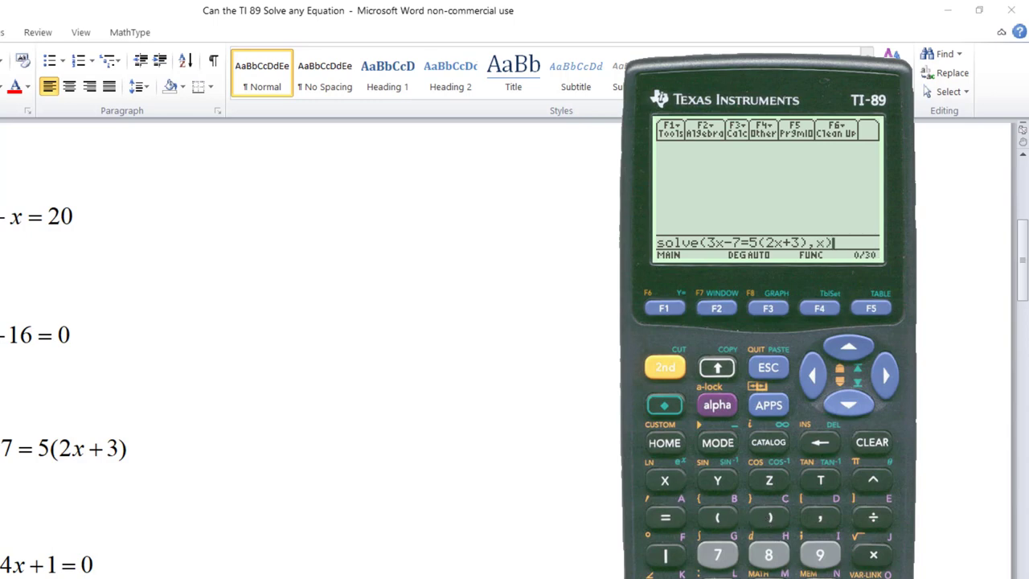
pyautogui.press('Return')
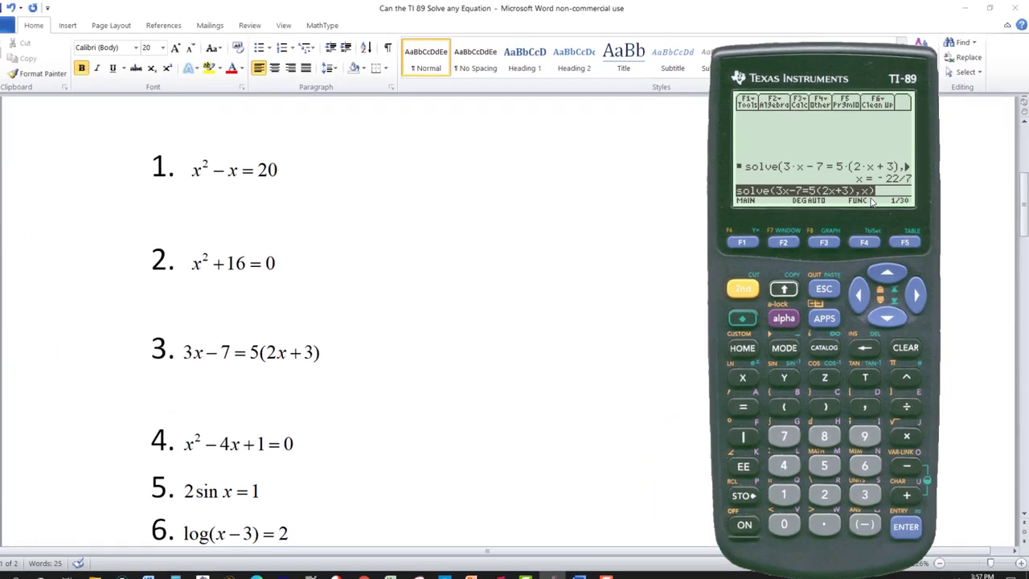
# Step: Clear the entry line and erase the x = −22/7 result from history
pyautogui.click(916, 342)
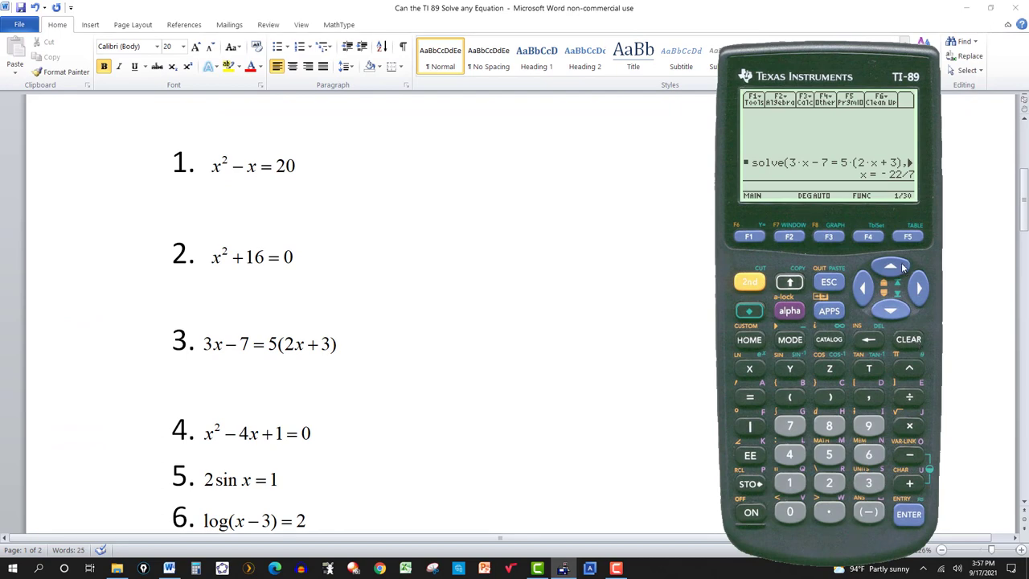
pyautogui.click(907, 273)
pyautogui.click(911, 340)
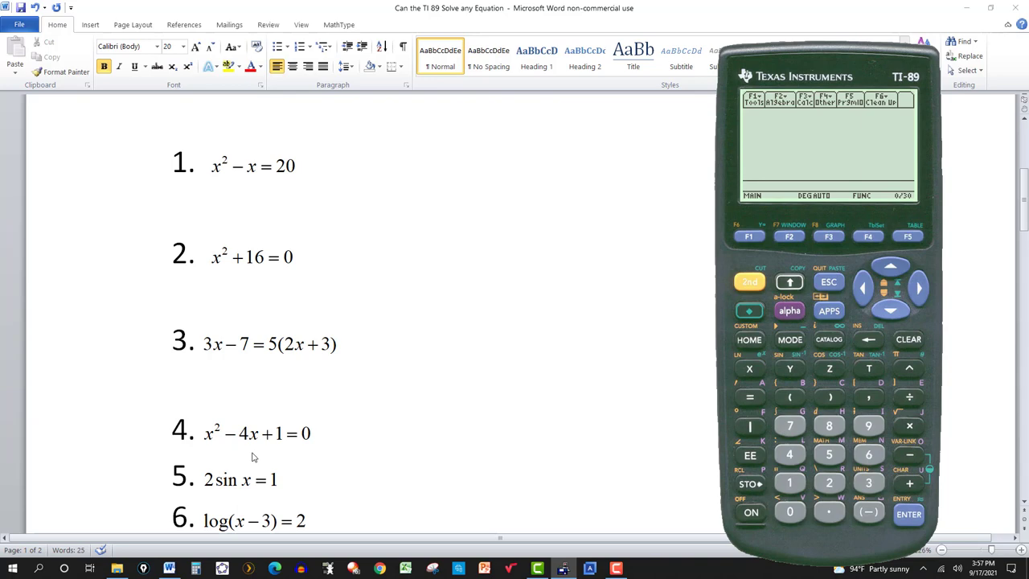
# Step: Insert cSolve( from the Algebra menu's Complex submenu
pyautogui.click(791, 237)
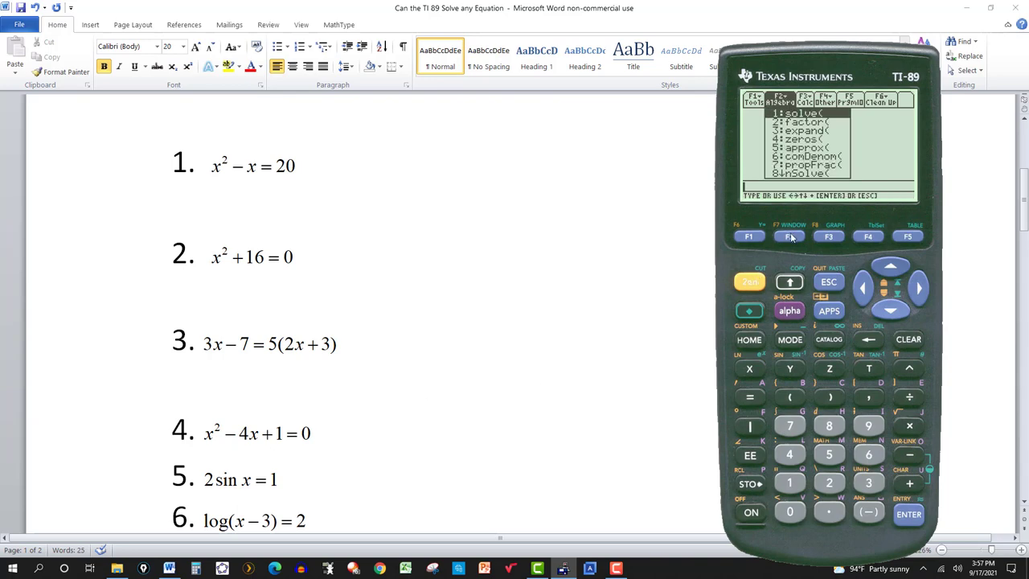
pyautogui.click(892, 317)
pyautogui.click(891, 315)
pyautogui.click(891, 315)
pyautogui.click(889, 314)
pyautogui.click(889, 313)
pyautogui.click(888, 311)
pyautogui.click(886, 311)
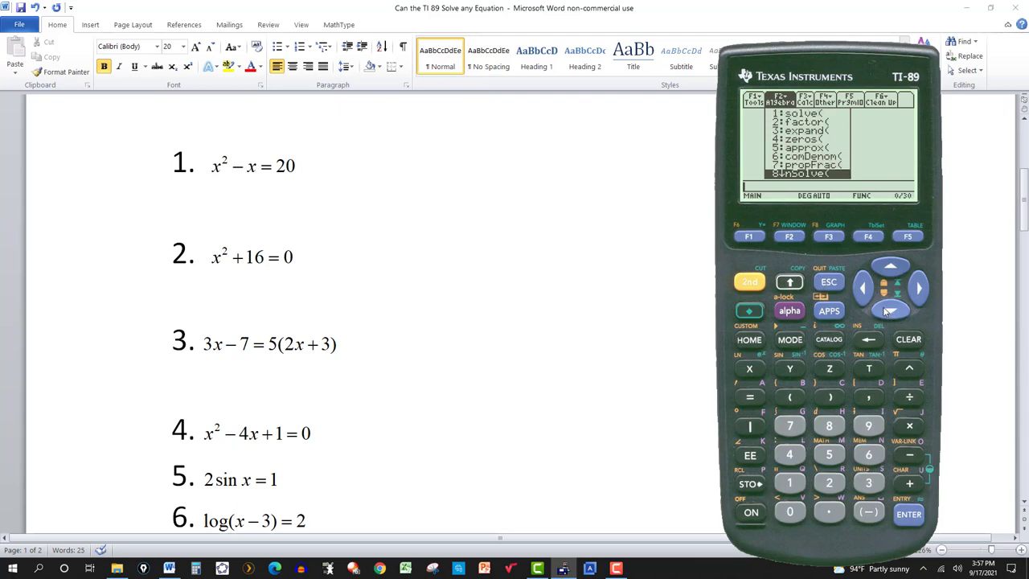
pyautogui.click(887, 311)
pyautogui.click(887, 311)
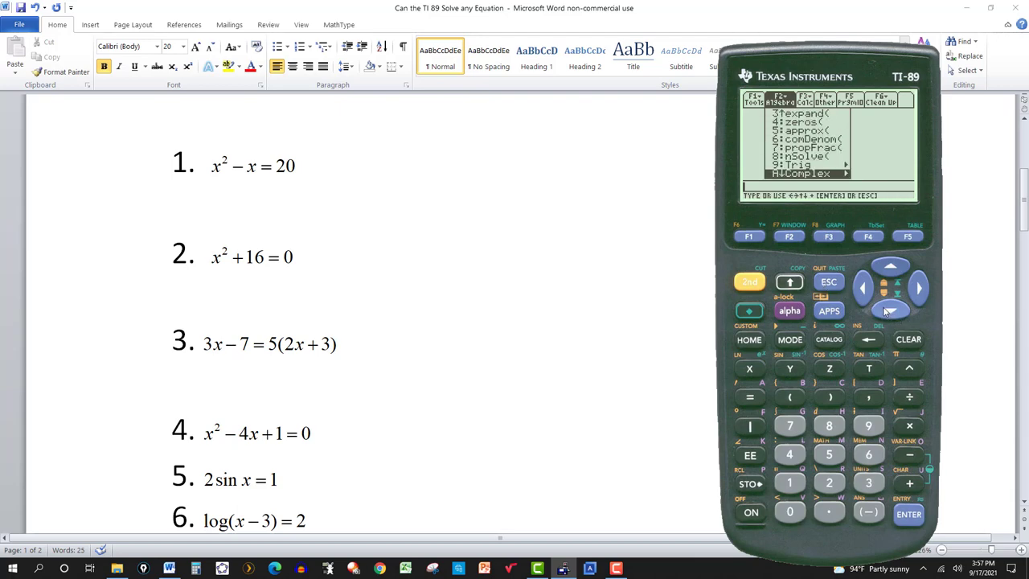
pyautogui.click(905, 292)
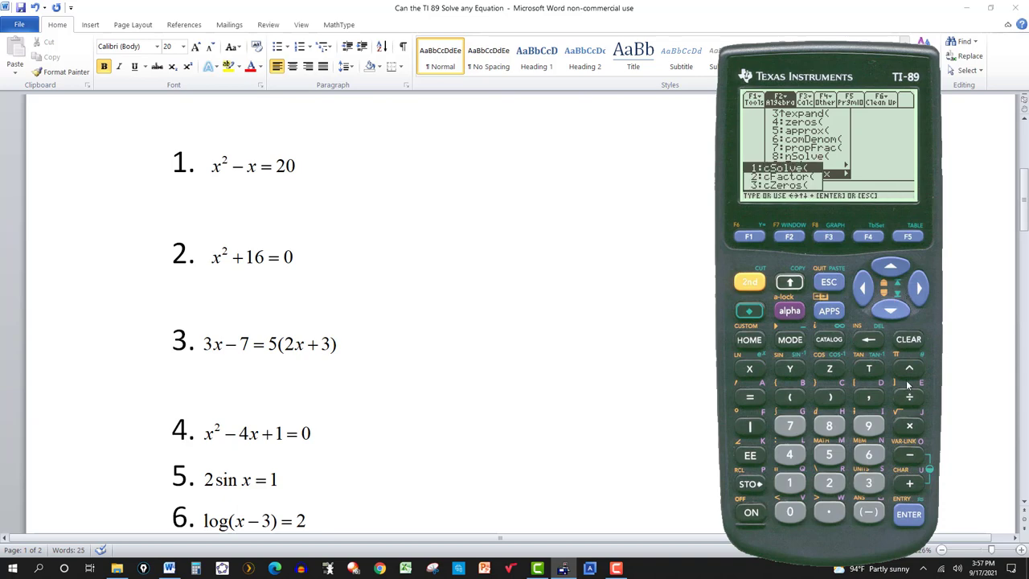
pyautogui.click(910, 514)
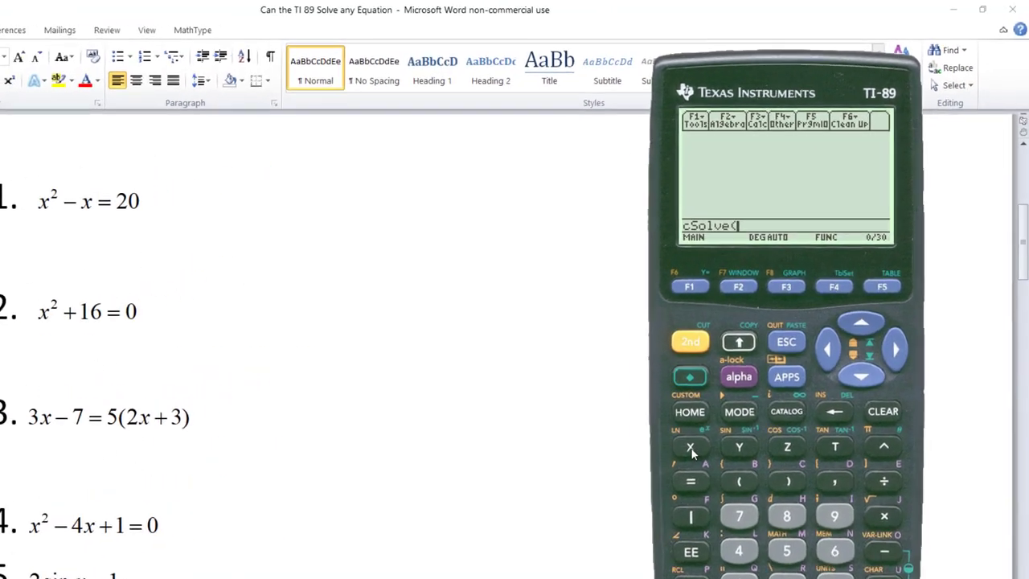
# Step: Enter x^2-4x+1=0,x) and run it, getting x = −(√3−2) or x = √3+2
pyautogui.click(749, 369)
pyautogui.click(909, 369)
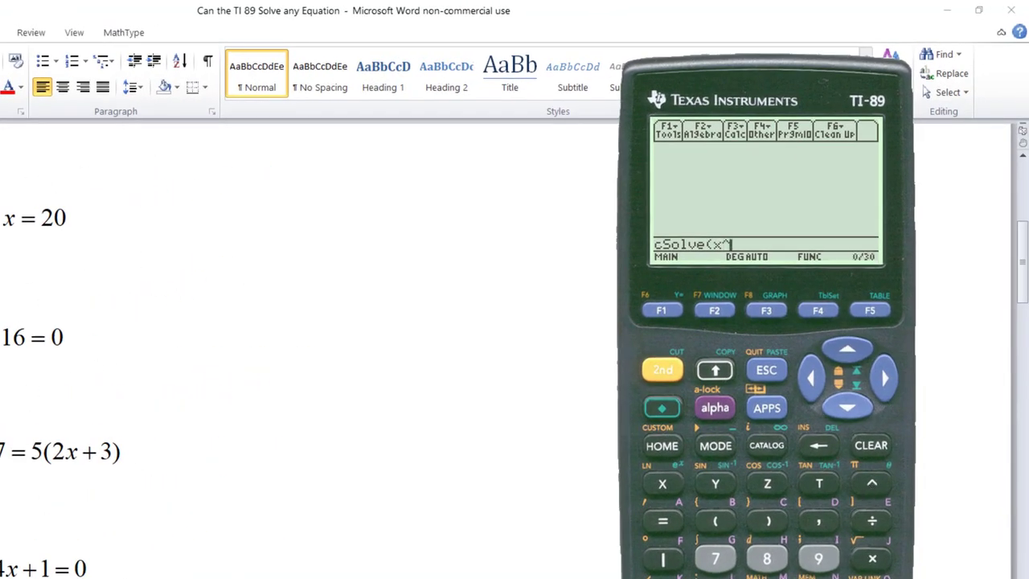
pyautogui.write('2-4')
pyautogui.click(667, 486)
pyautogui.write('+1=0,')
pyautogui.click(664, 482)
pyautogui.click(769, 523)
pyautogui.press('Return')
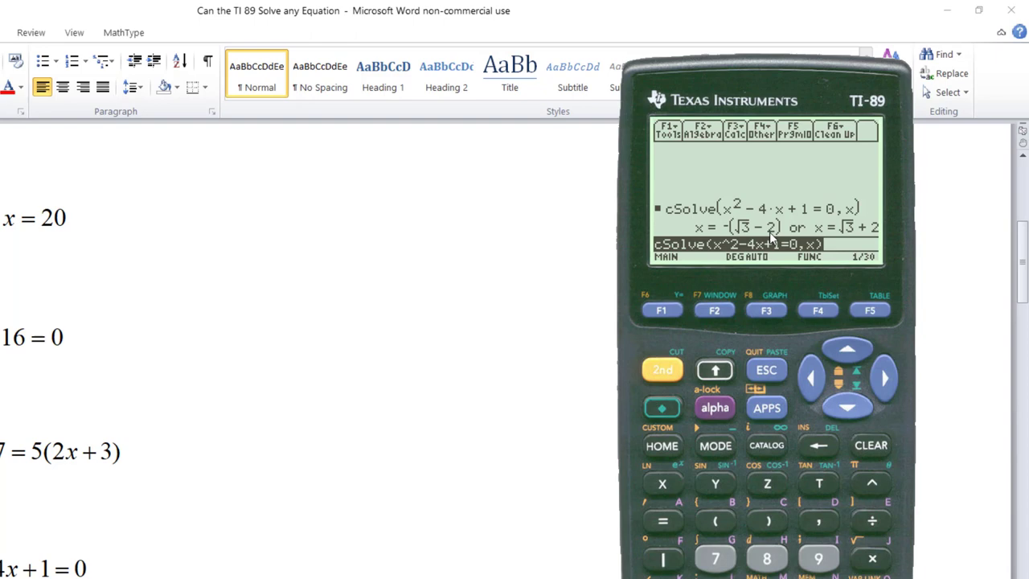
# Step: Highlight the last answer and clear the cSolve(x^2−4x+1=0,x) history pair
pyautogui.click(857, 363)
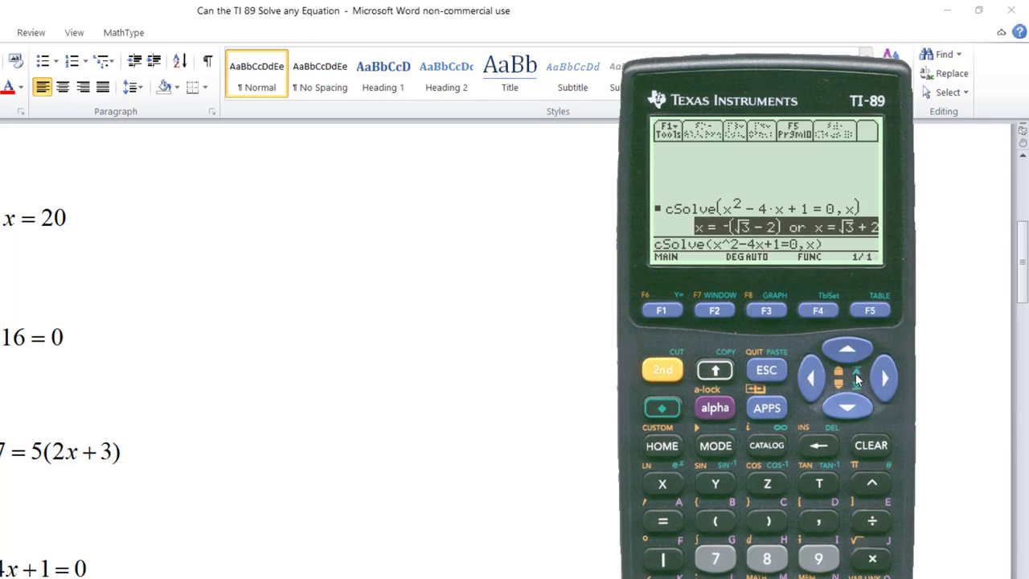
pyautogui.click(878, 452)
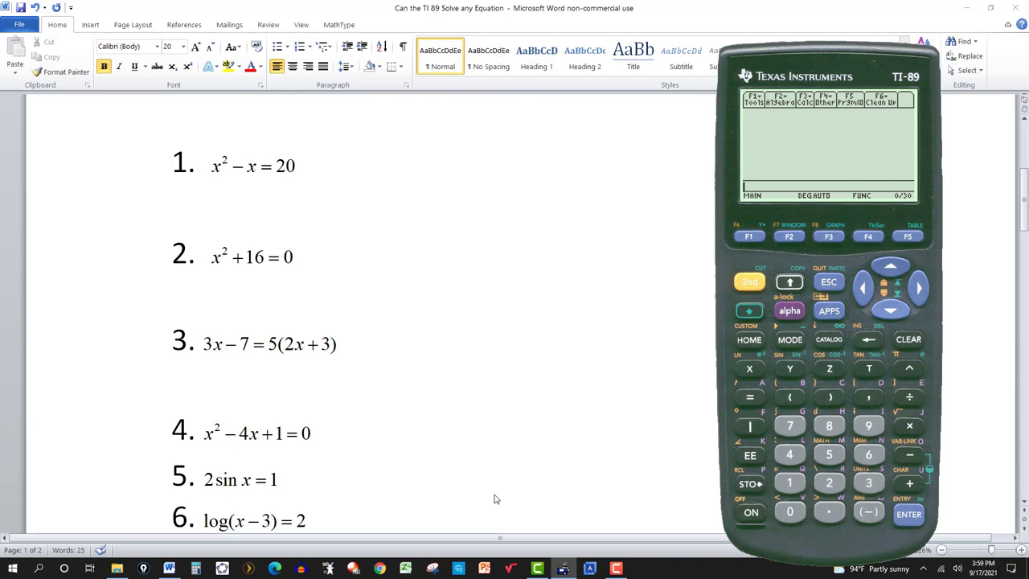
pyautogui.moveTo(616, 568)
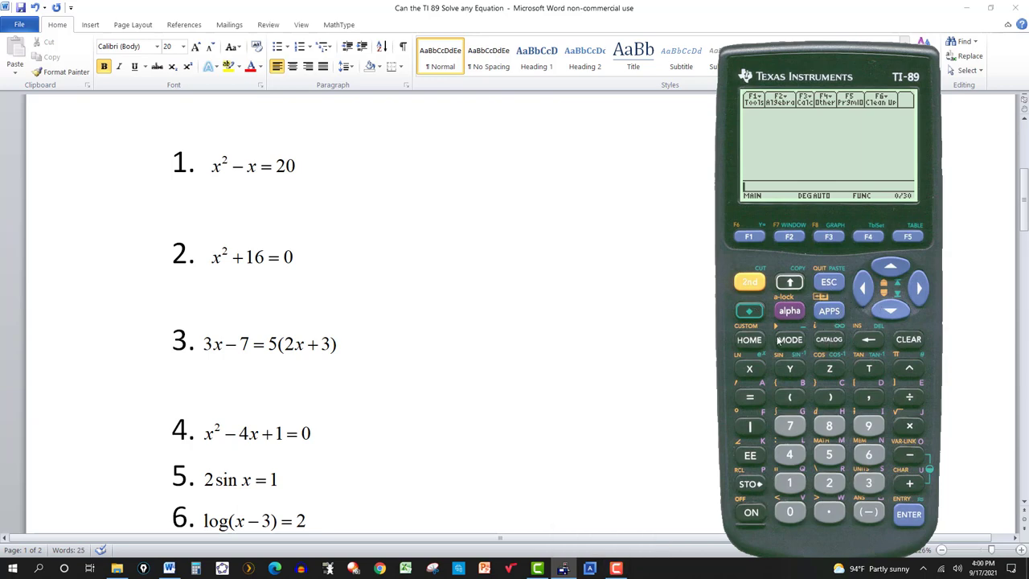
# Step: Confirm the mode shows degree angles and auto exact/approx, then bring up the Algebra menu
pyautogui.click(778, 341)
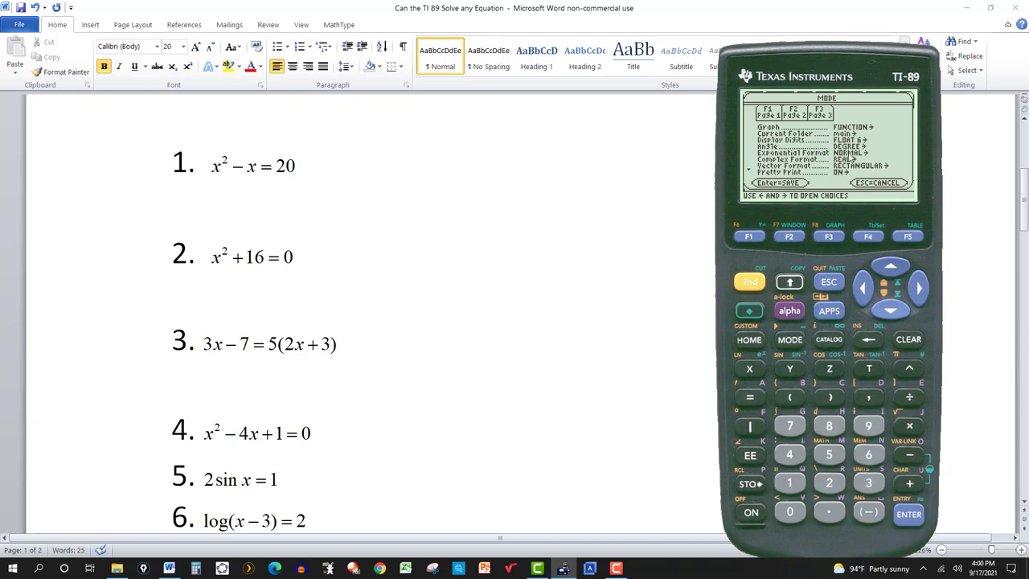
pyautogui.click(827, 281)
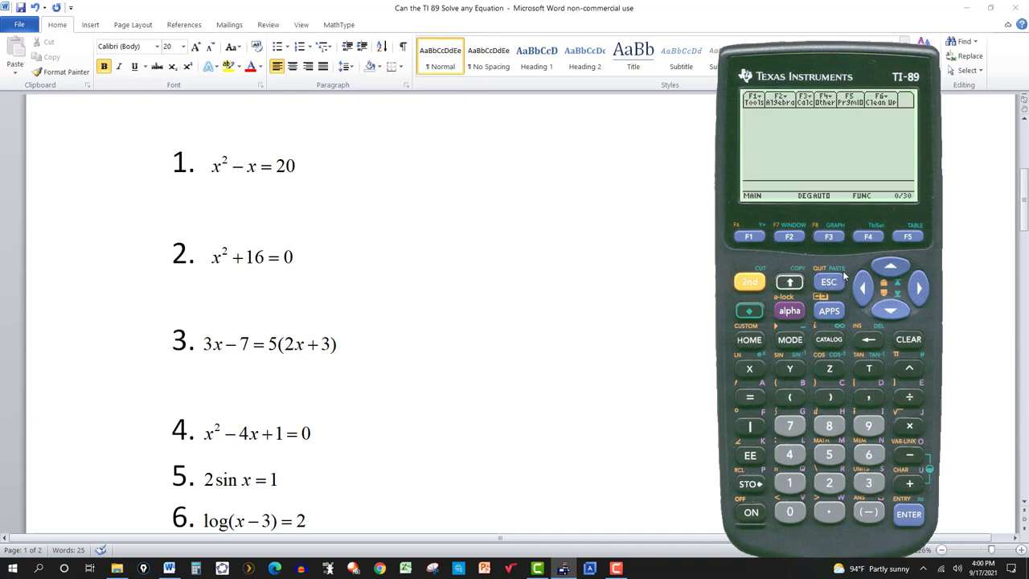
pyautogui.click(789, 237)
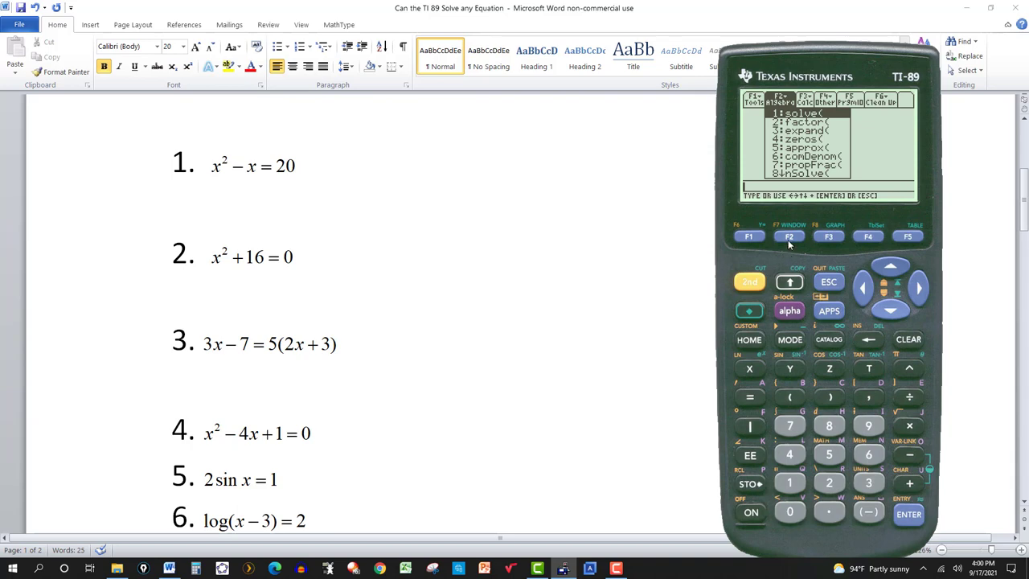
pyautogui.click(909, 516)
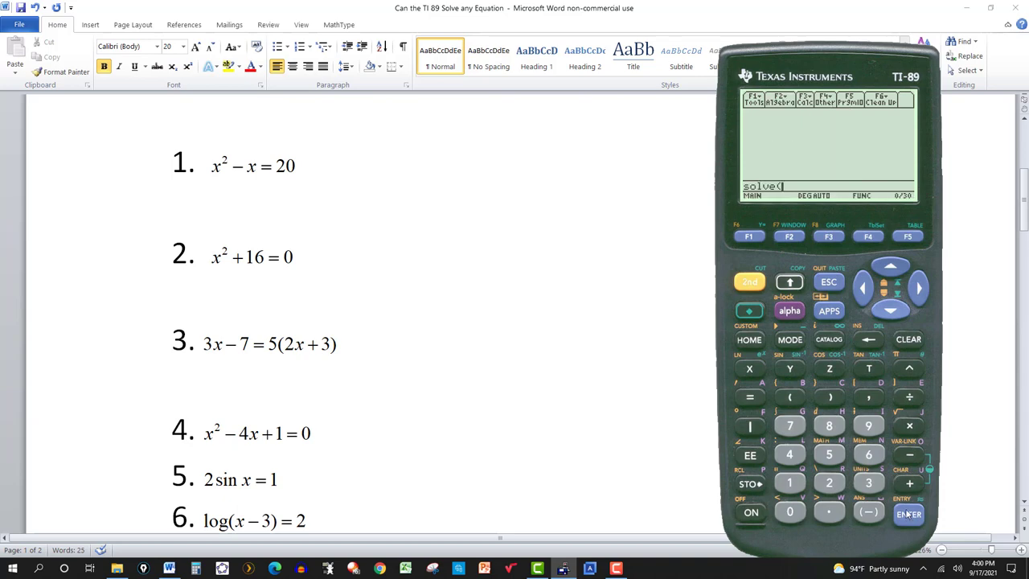
pyautogui.click(831, 483)
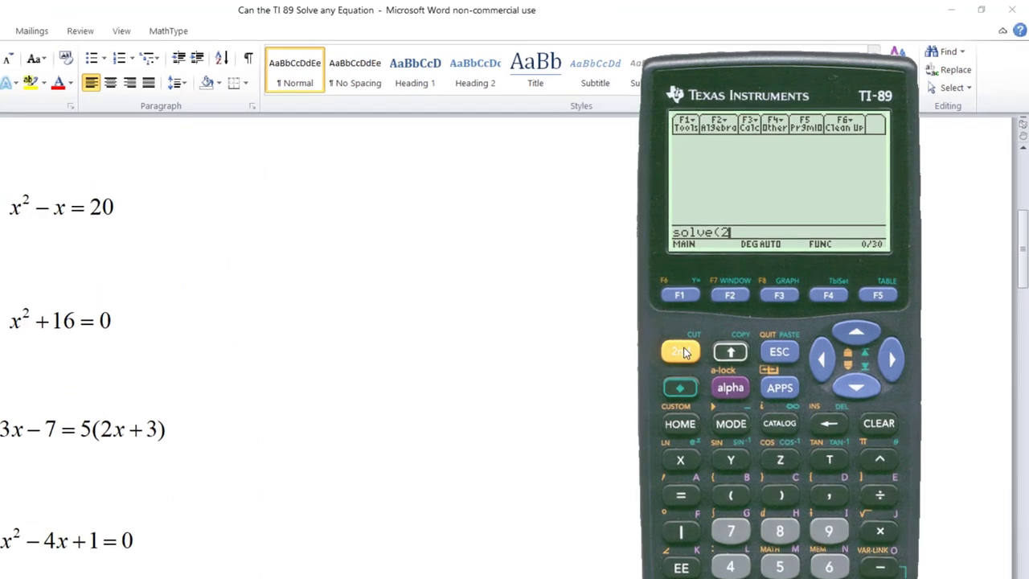
pyautogui.click(680, 351)
pyautogui.click(734, 462)
pyautogui.click(688, 463)
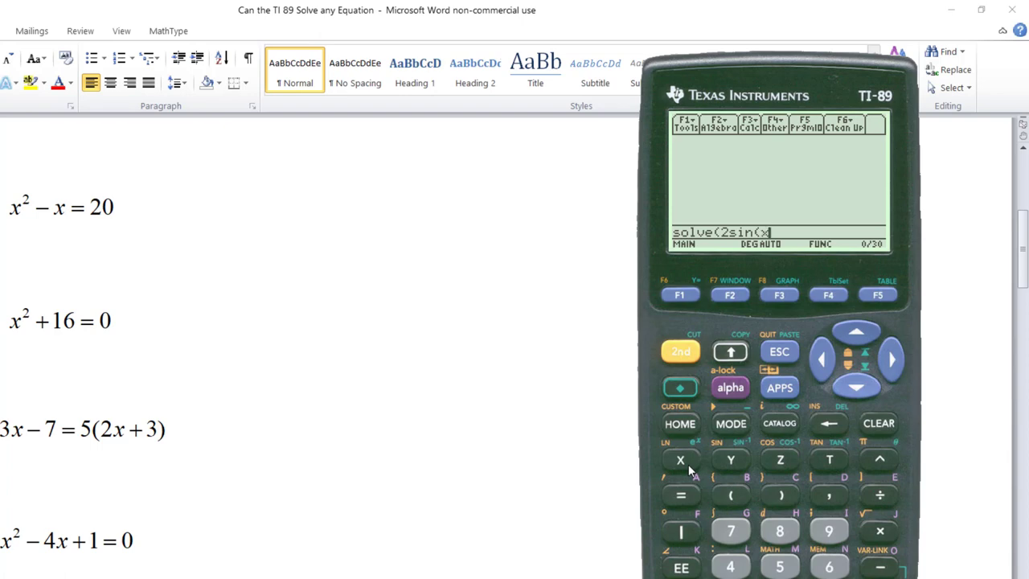
pyautogui.click(782, 497)
pyautogui.click(686, 496)
pyautogui.write('1')
pyautogui.click(821, 499)
pyautogui.write('x')
pyautogui.click(786, 500)
pyautogui.press('Return')
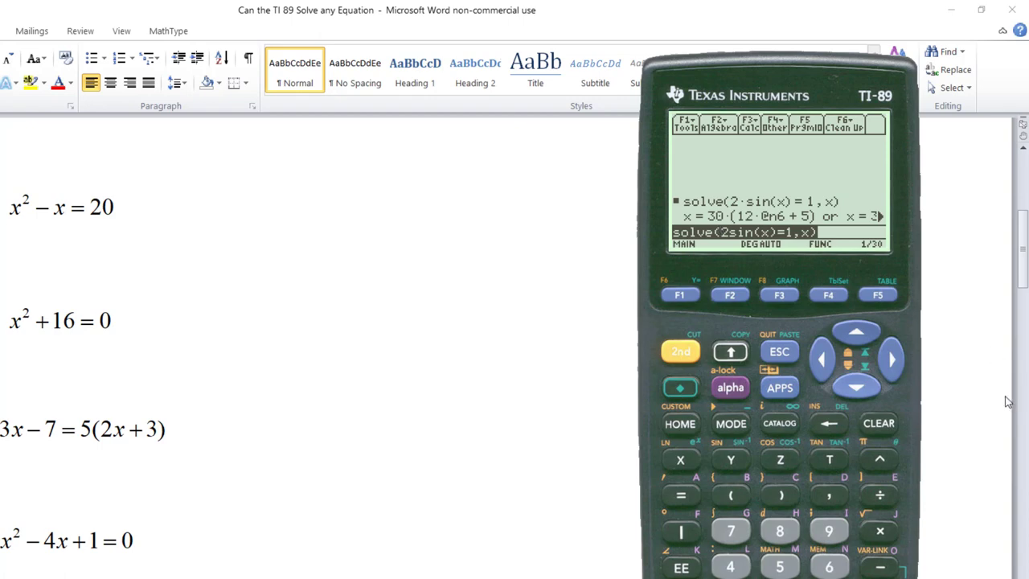
pyautogui.click(894, 371)
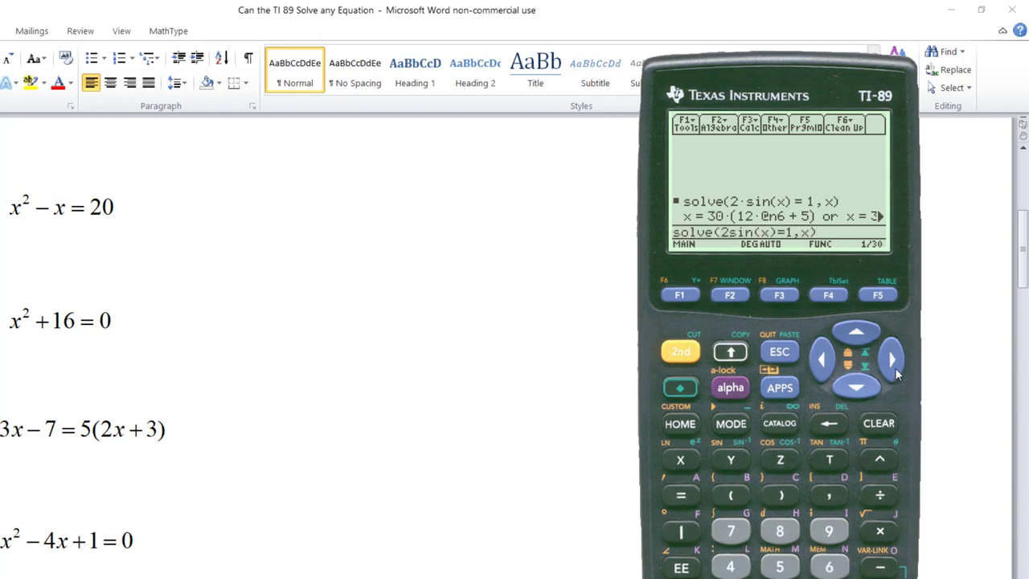
pyautogui.click(858, 339)
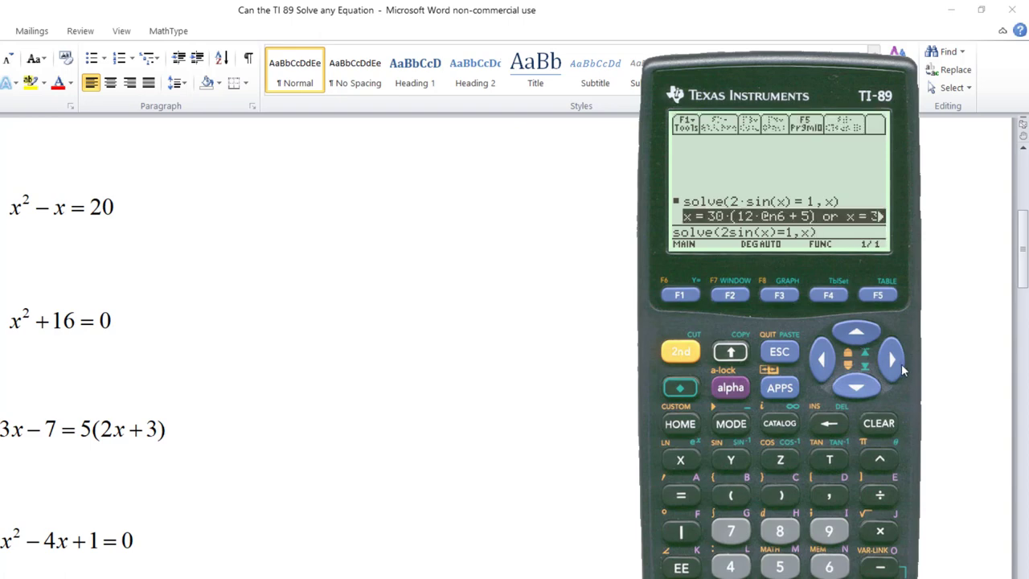
pyautogui.click(898, 364)
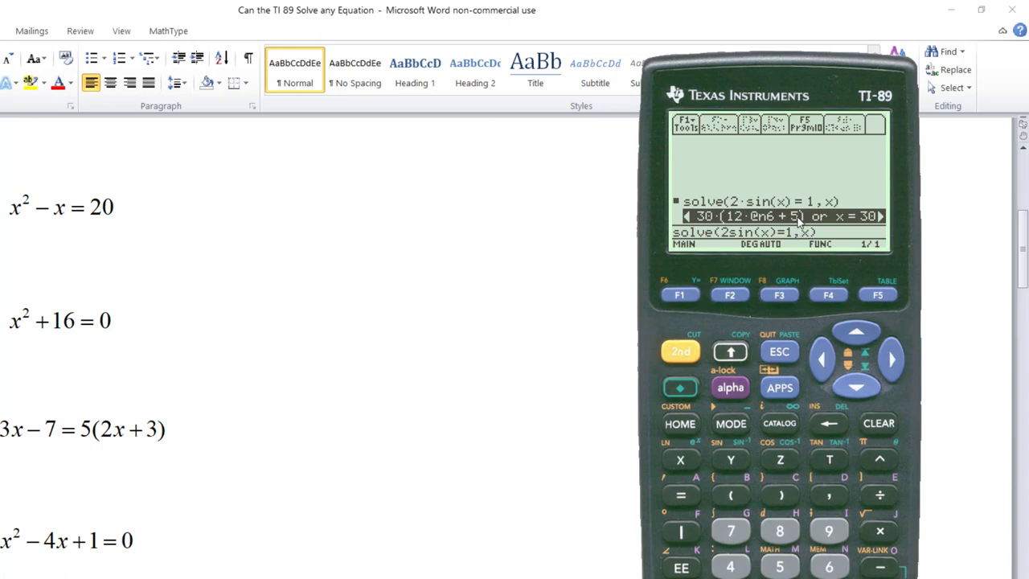
pyautogui.click(890, 362)
pyautogui.click(891, 361)
pyautogui.click(891, 361)
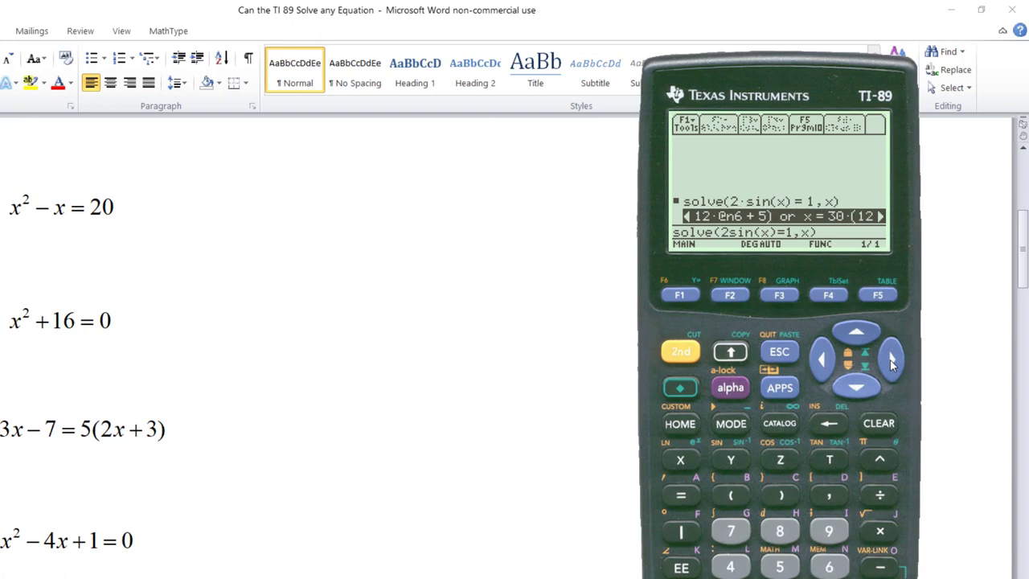
pyautogui.click(891, 362)
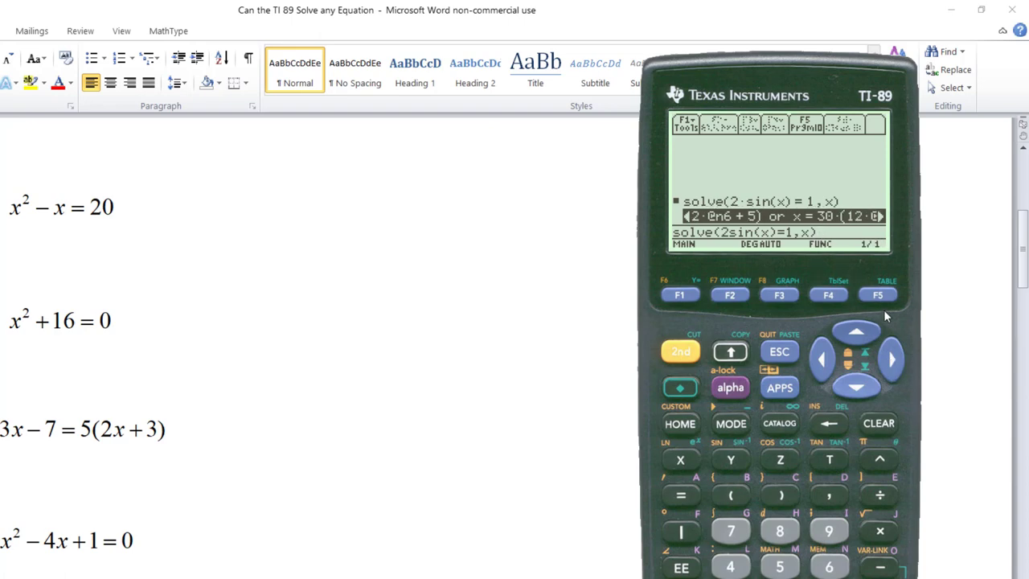
pyautogui.click(895, 360)
pyautogui.click(895, 360)
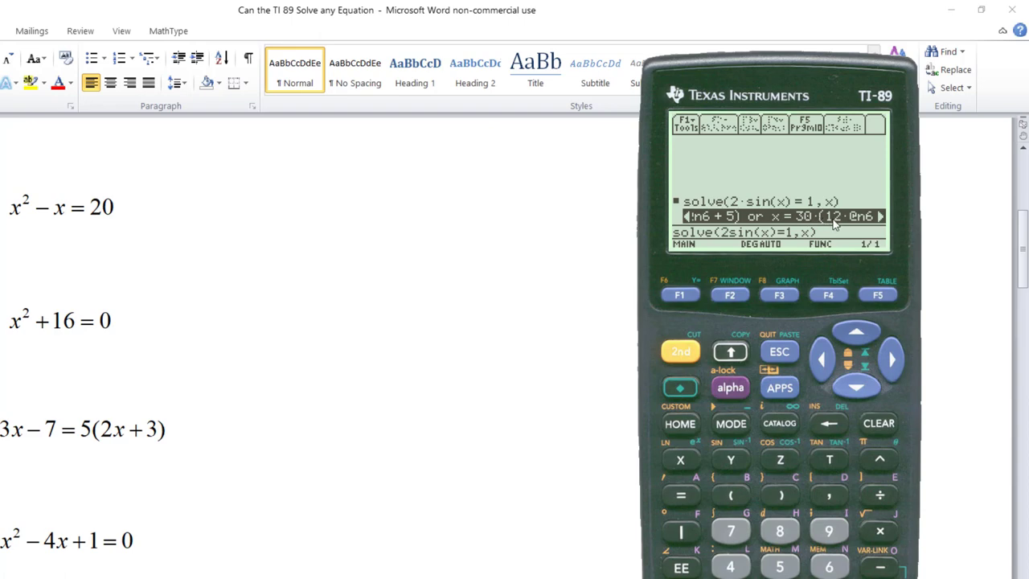
pyautogui.click(893, 360)
pyautogui.click(894, 360)
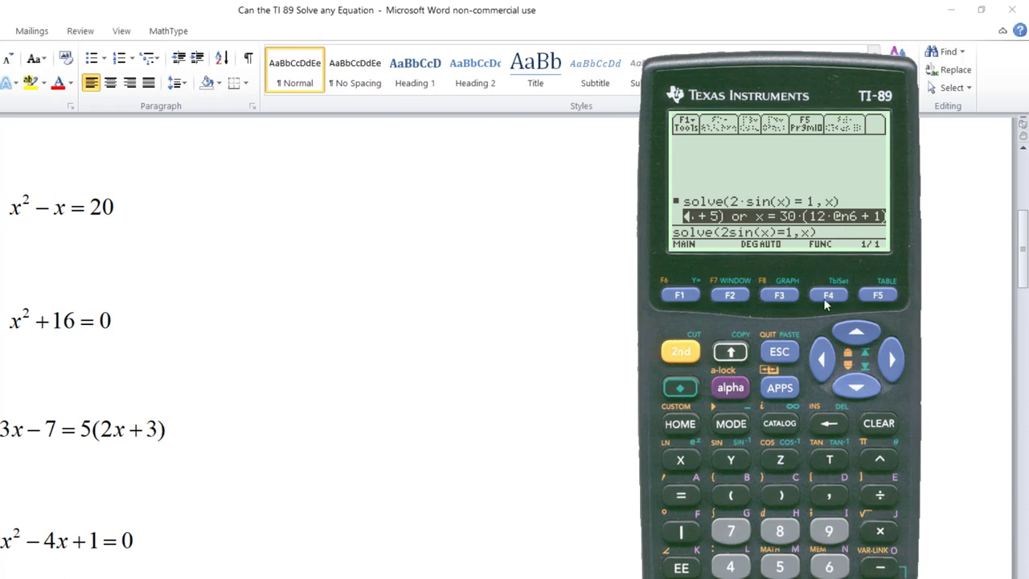
# Step: Delete the solve(2sin(x)=1,x) entry and answer from history
pyautogui.click(856, 336)
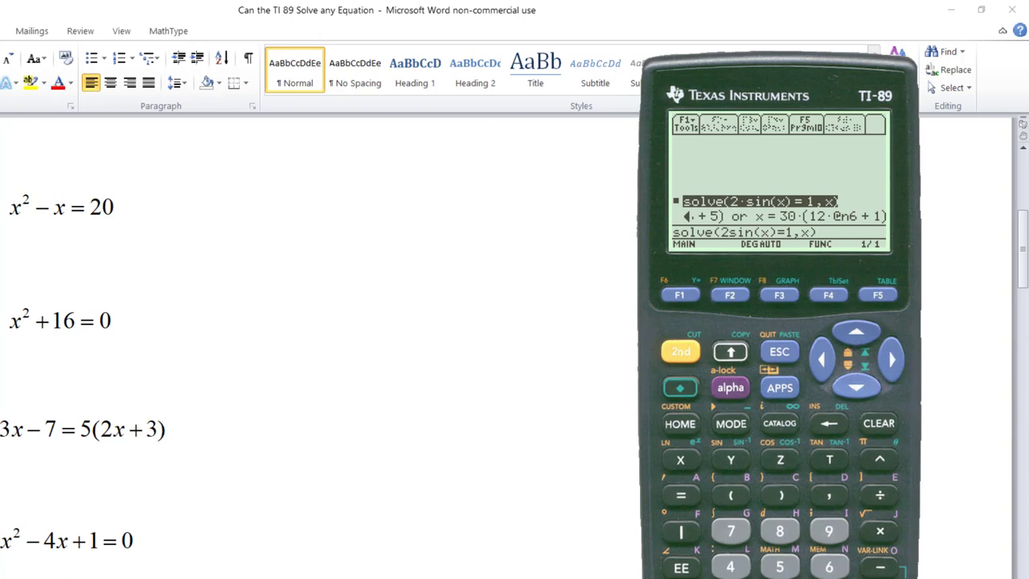
pyautogui.click(878, 426)
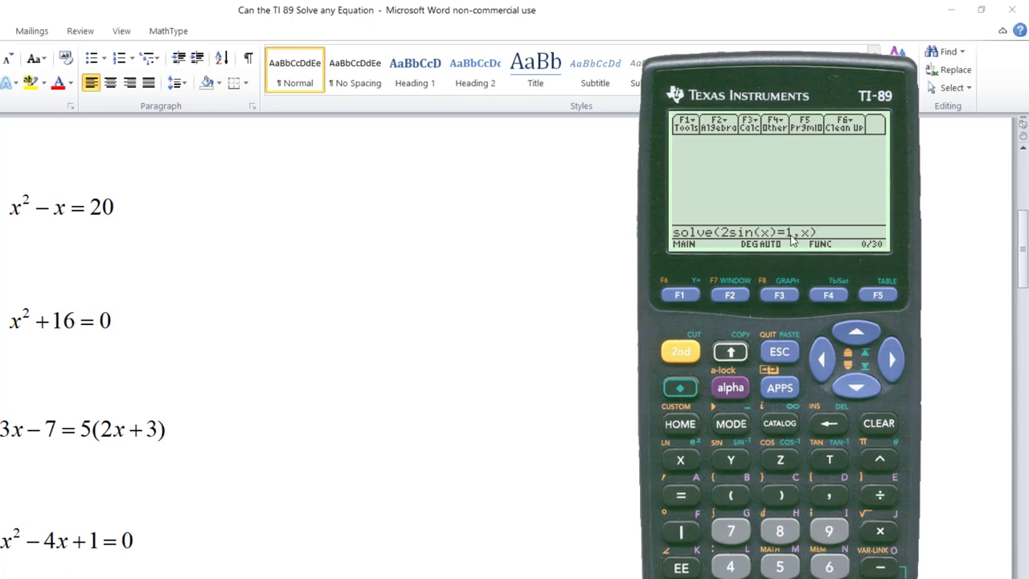
# Step: Append |x to the solve(2sin(x)=1,x) command
pyautogui.click(681, 533)
pyautogui.click(683, 461)
# Step: Add ≥0 to the condition using the MATH Test menu
pyautogui.click(685, 360)
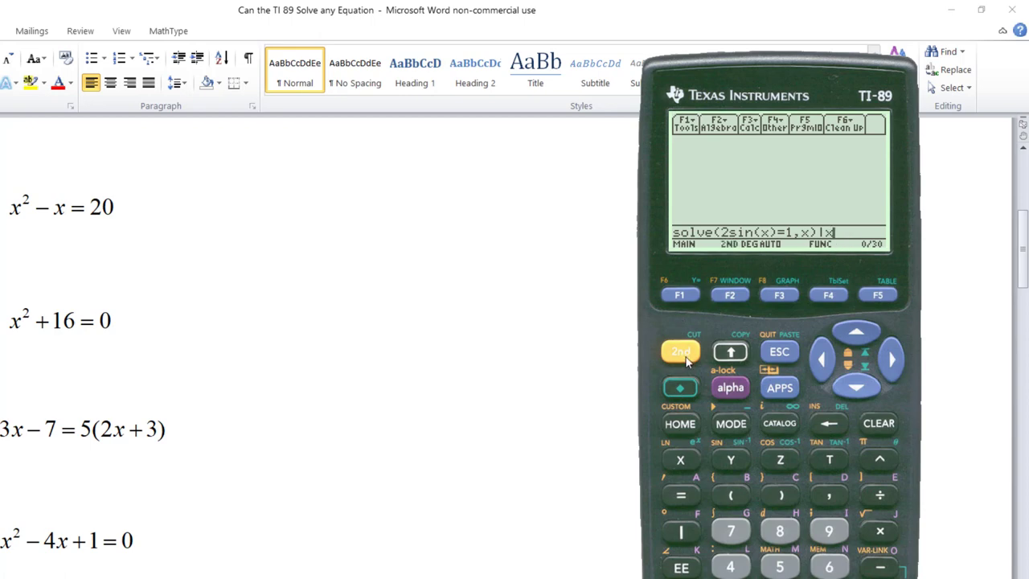
pyautogui.click(779, 566)
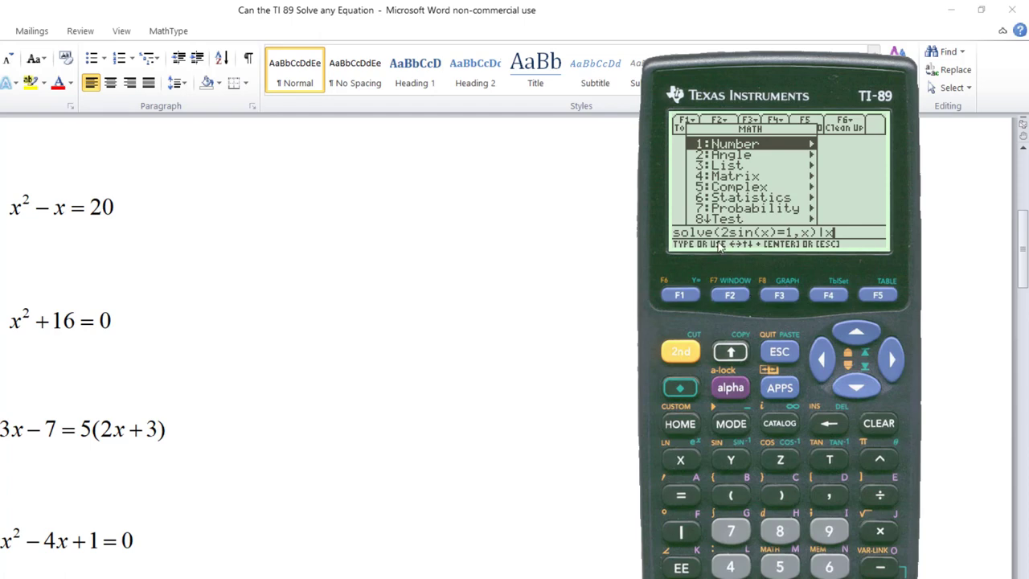
pyautogui.click(779, 532)
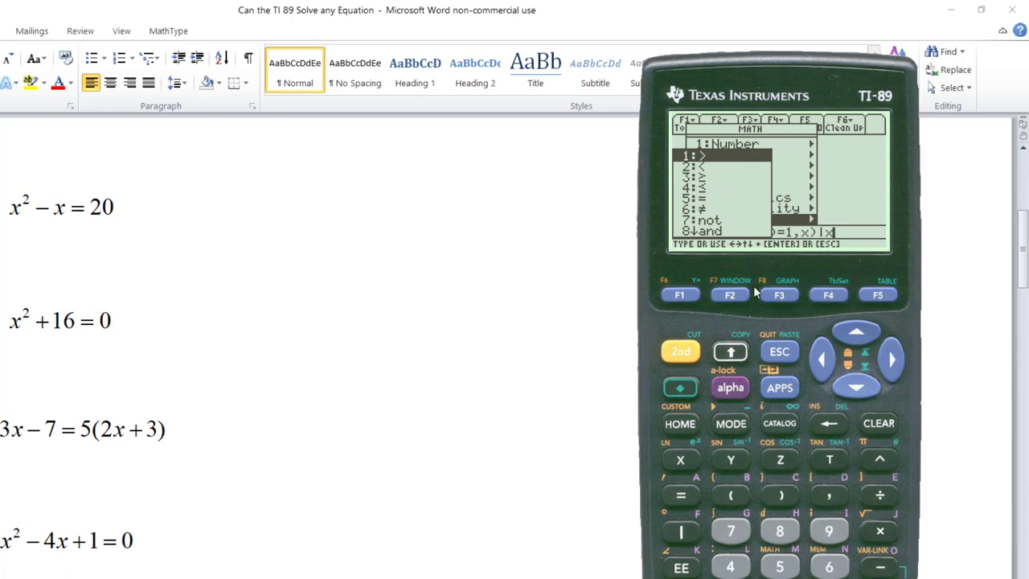
pyautogui.press('3')
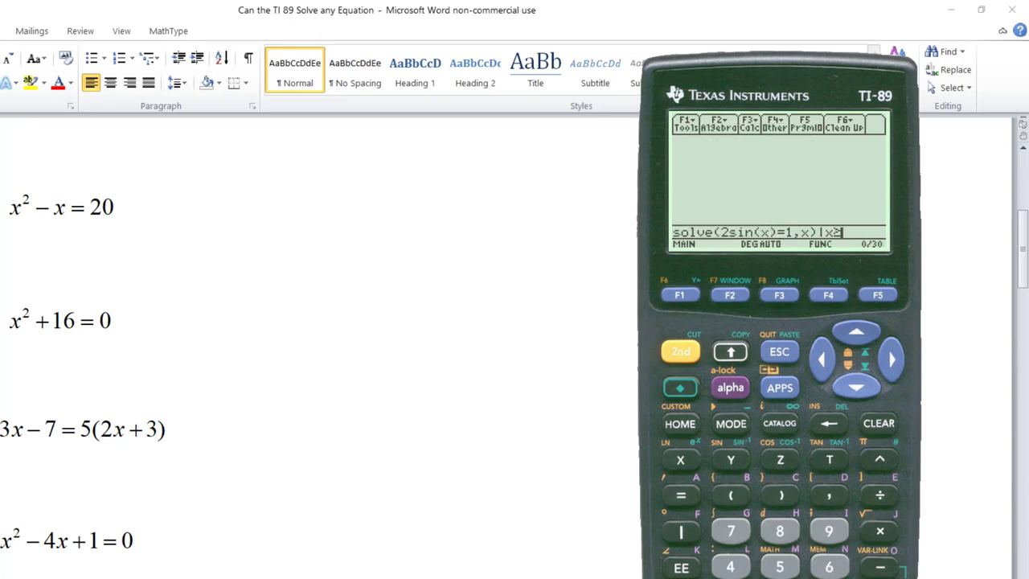
pyautogui.write('0')
# Step: Append the 'and' operator from the MATH Test menu
pyautogui.click(688, 354)
pyautogui.click(779, 568)
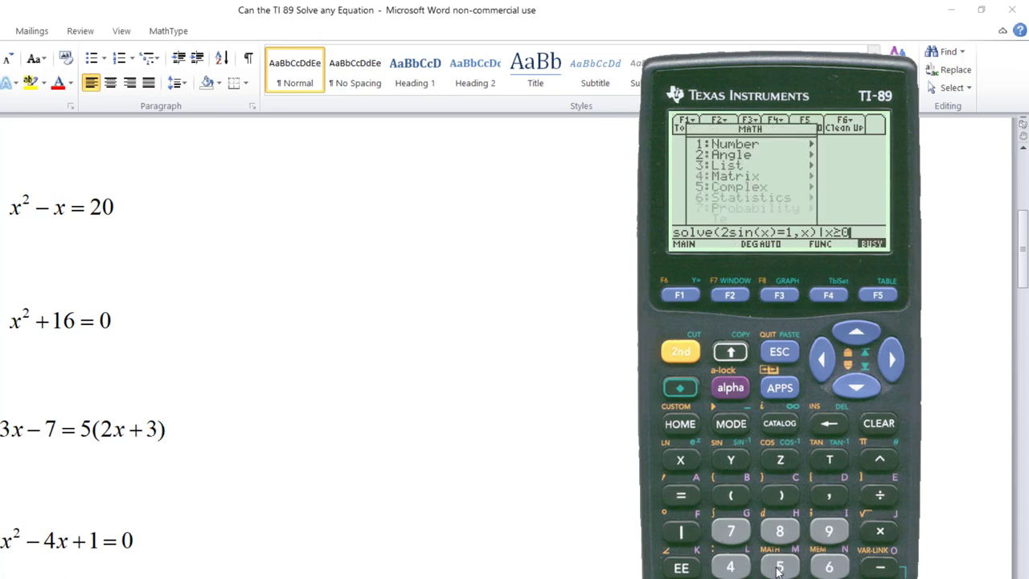
pyautogui.click(775, 533)
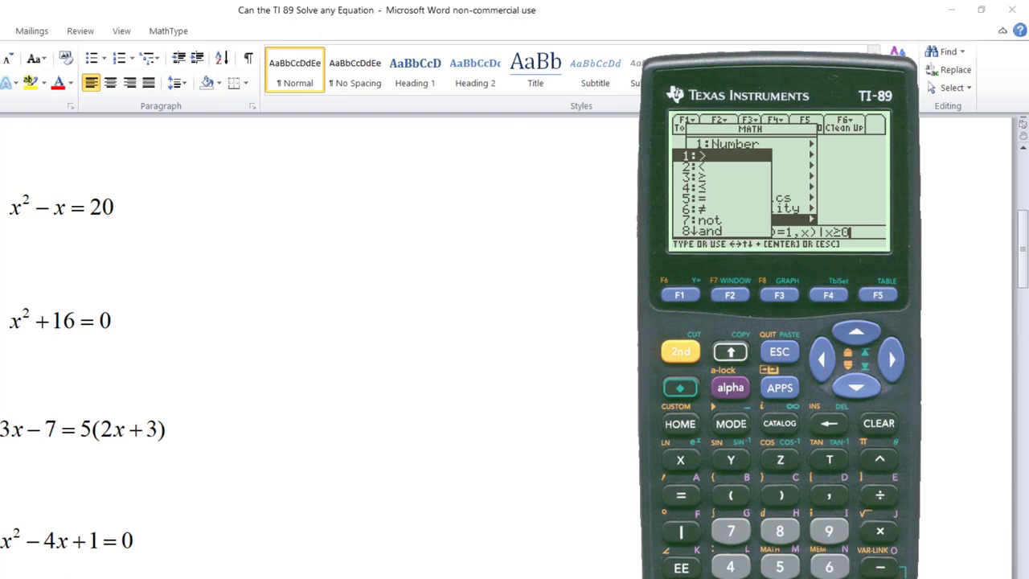
pyautogui.click(779, 532)
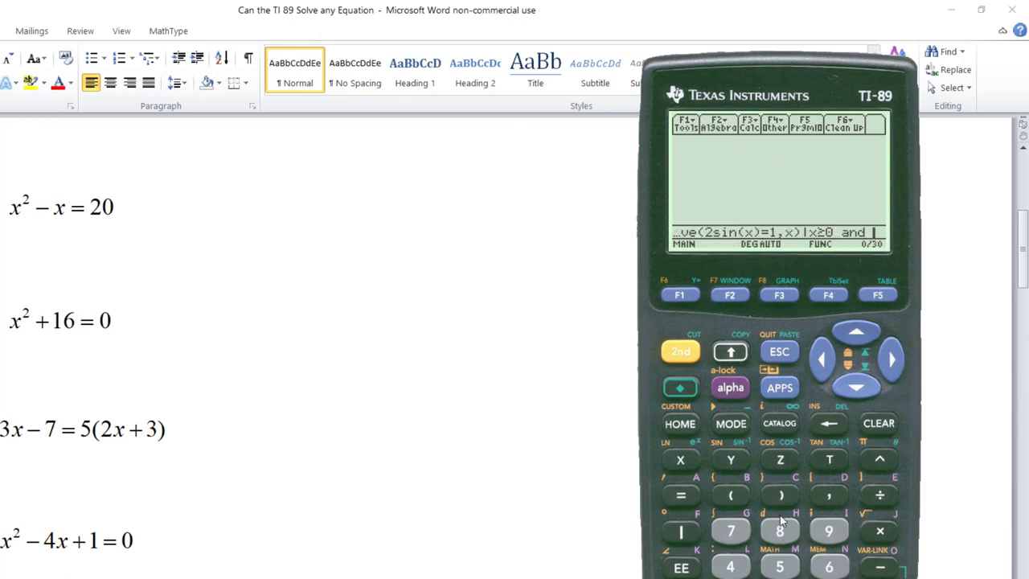
# Step: Add x<360 as the second condition and run it, giving x = 150 or x = 30
pyautogui.click(683, 459)
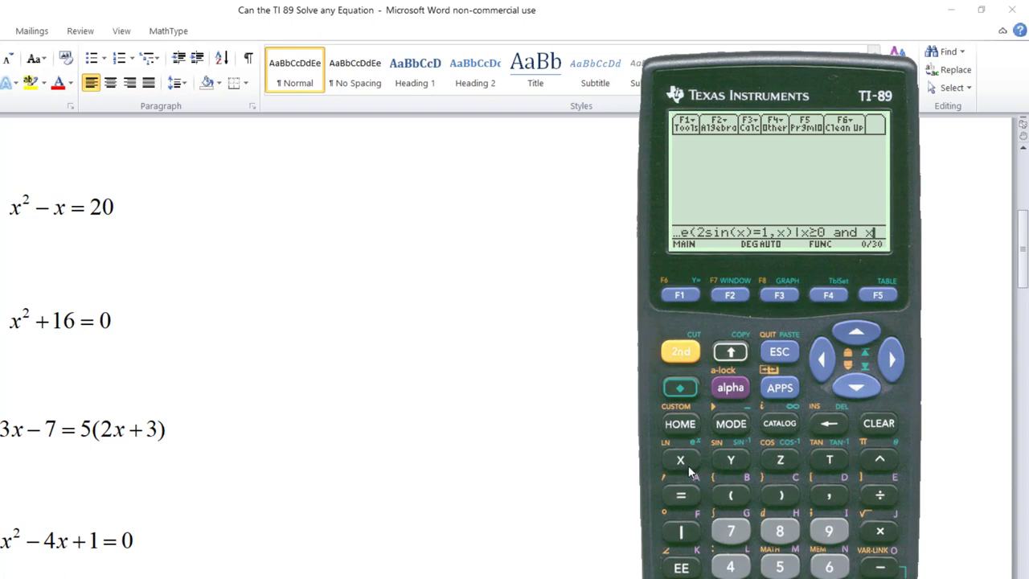
pyautogui.click(687, 357)
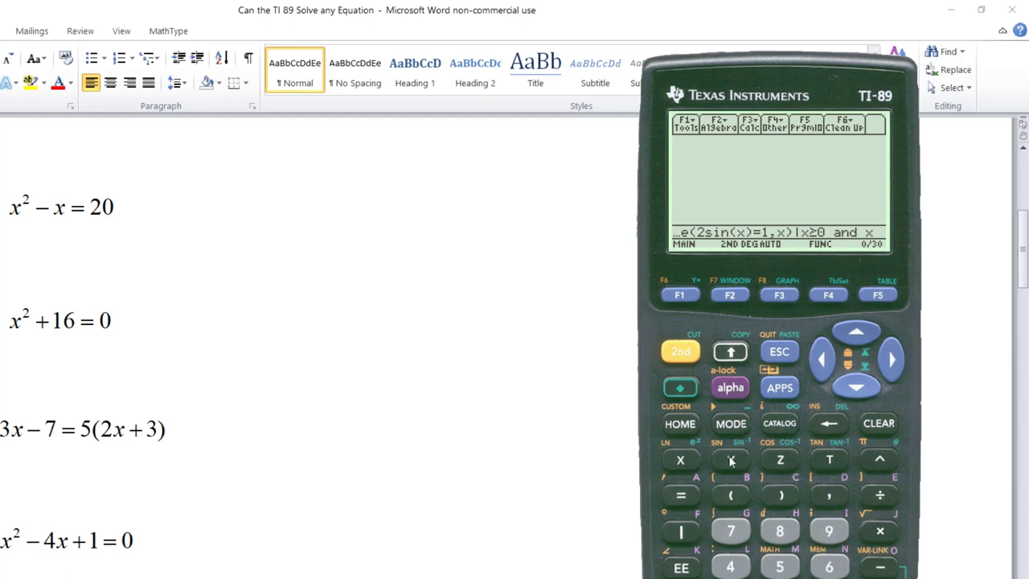
pyautogui.click(778, 567)
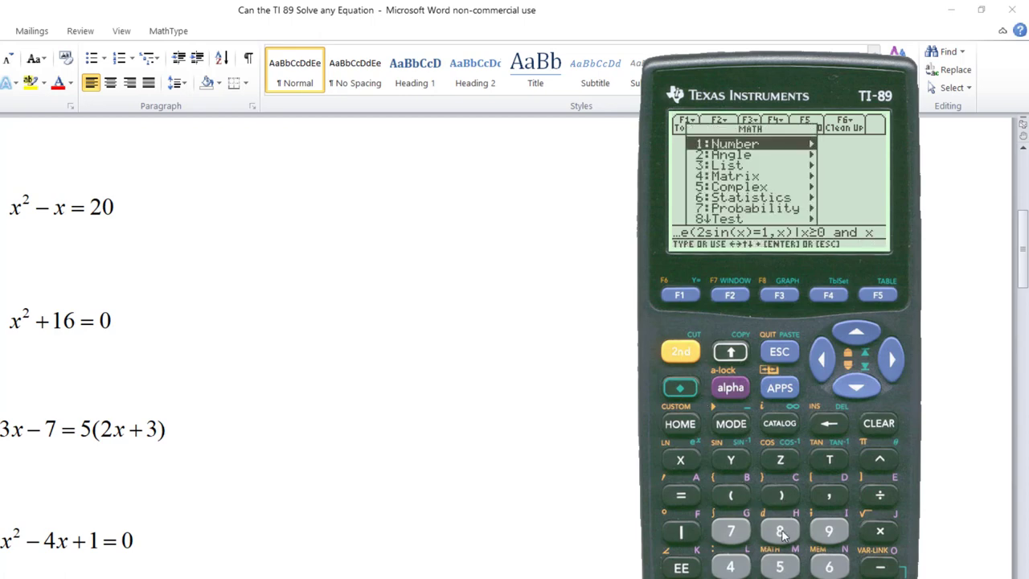
pyautogui.click(781, 532)
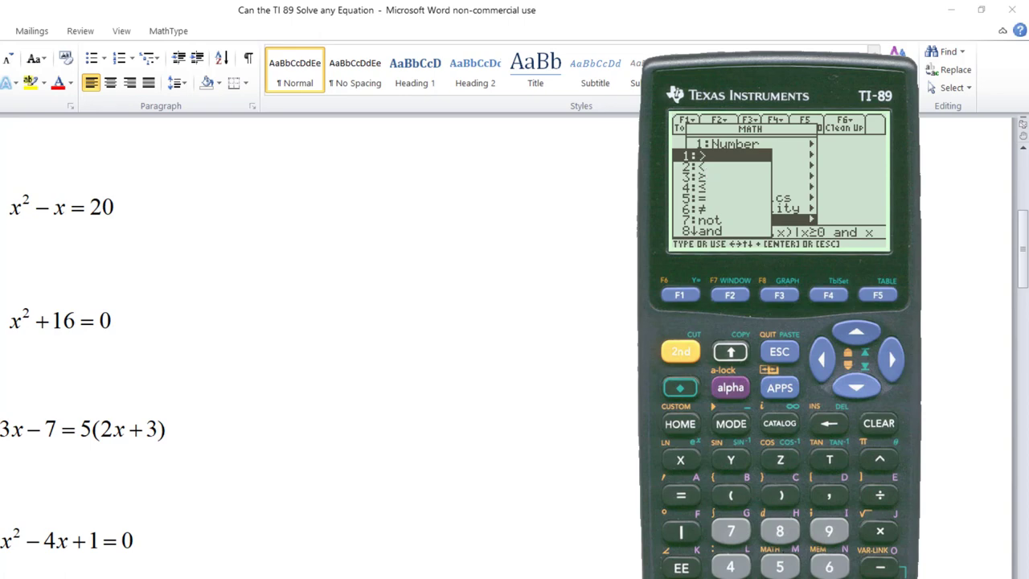
pyautogui.press('2')
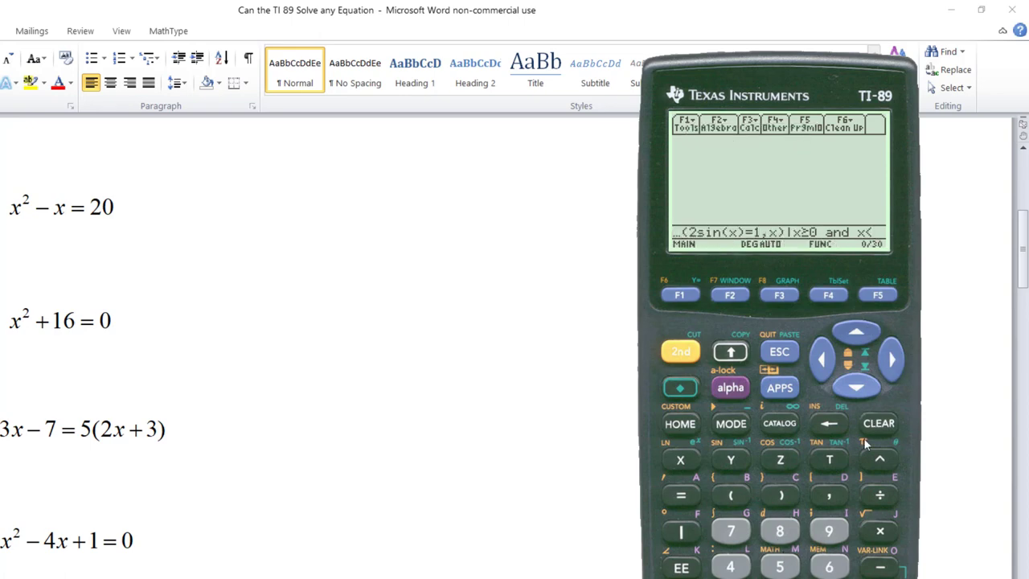
pyautogui.write('36')
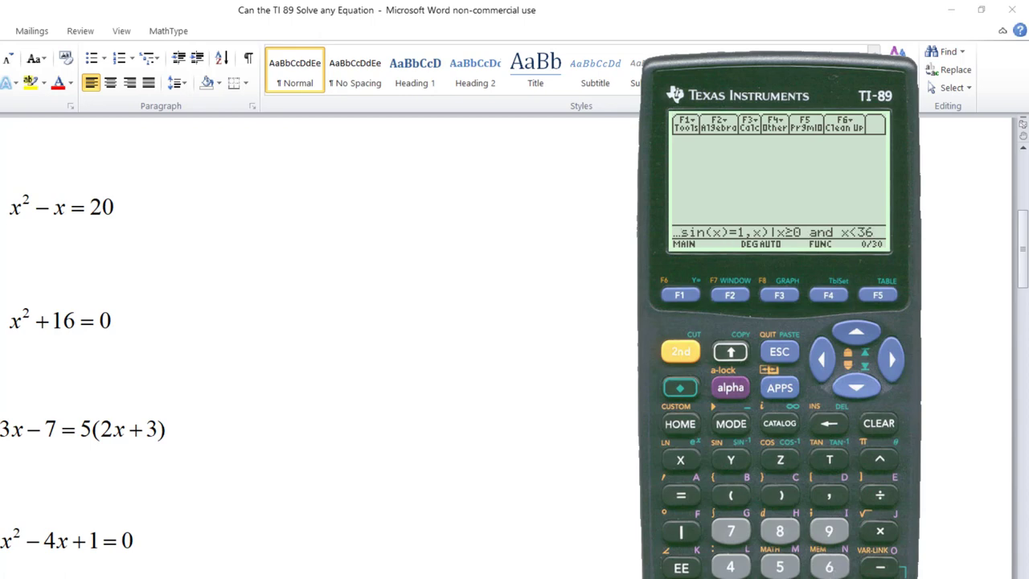
pyautogui.write('0')
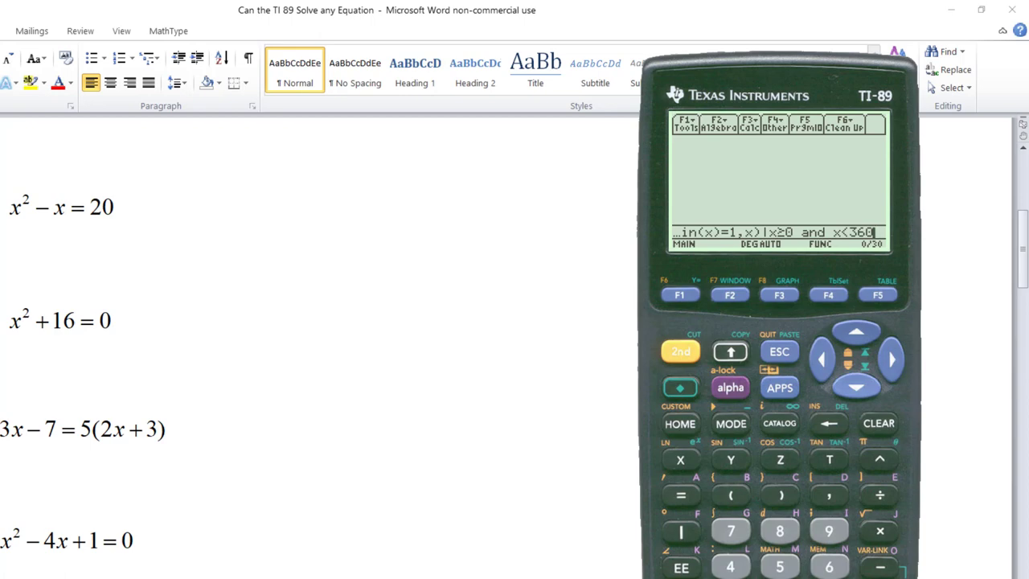
pyautogui.press('Return')
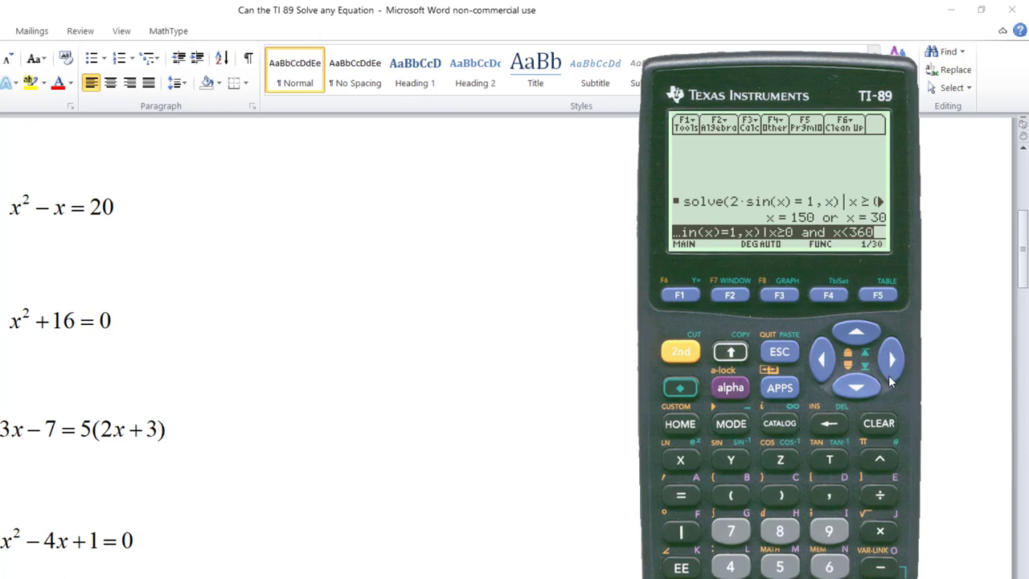
# Step: Empty the entry line and wipe the previous calculation history from the home screen
pyautogui.click(879, 425)
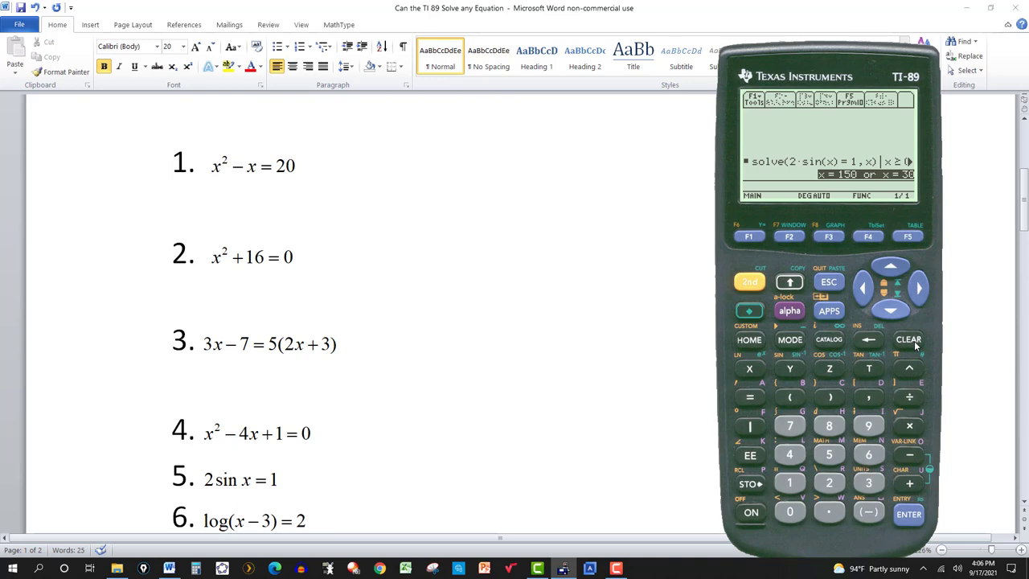
pyautogui.click(913, 342)
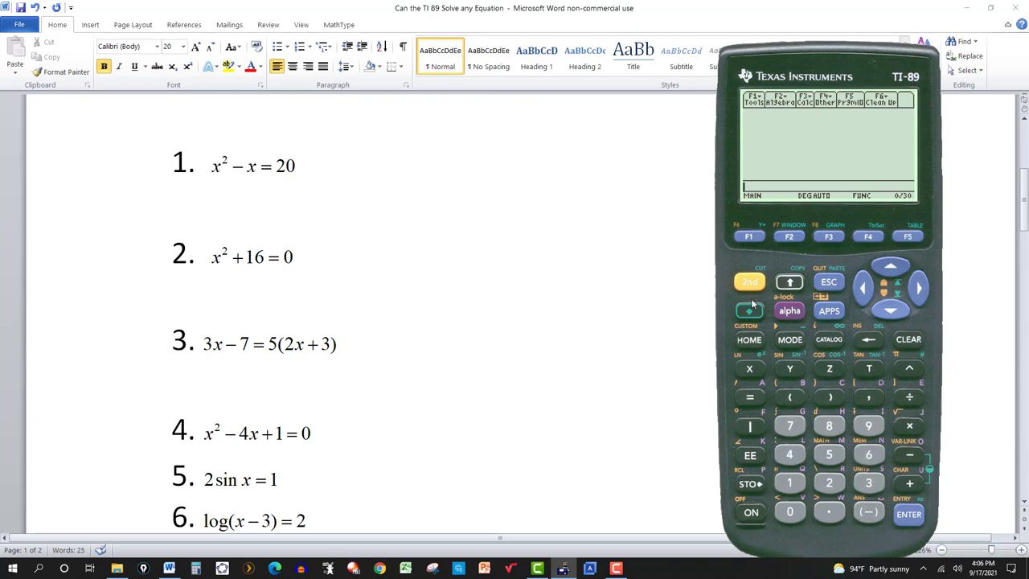
# Step: Insert solve( from the Algebra menu and log( from the Catalog
pyautogui.click(788, 237)
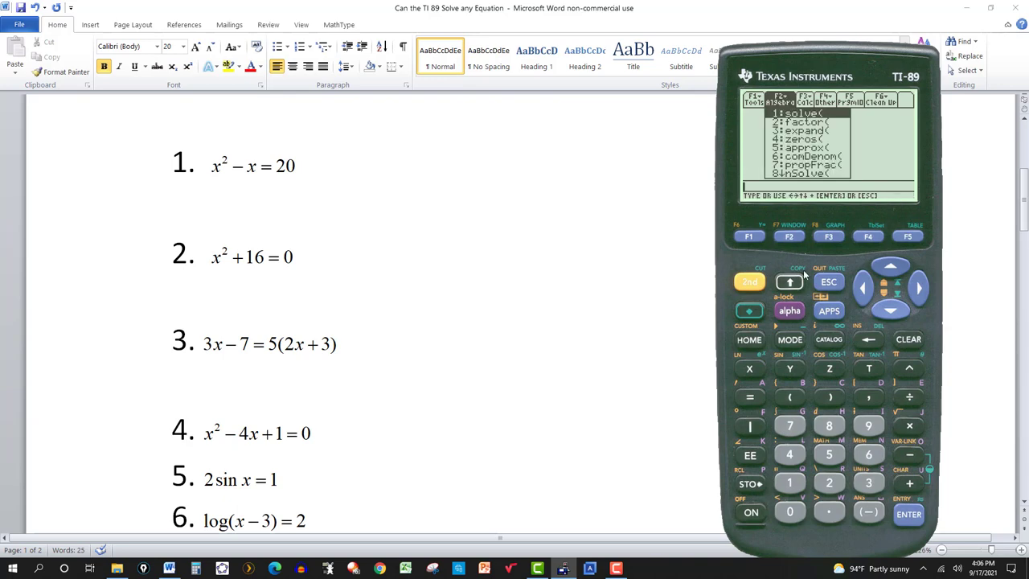
pyautogui.click(917, 515)
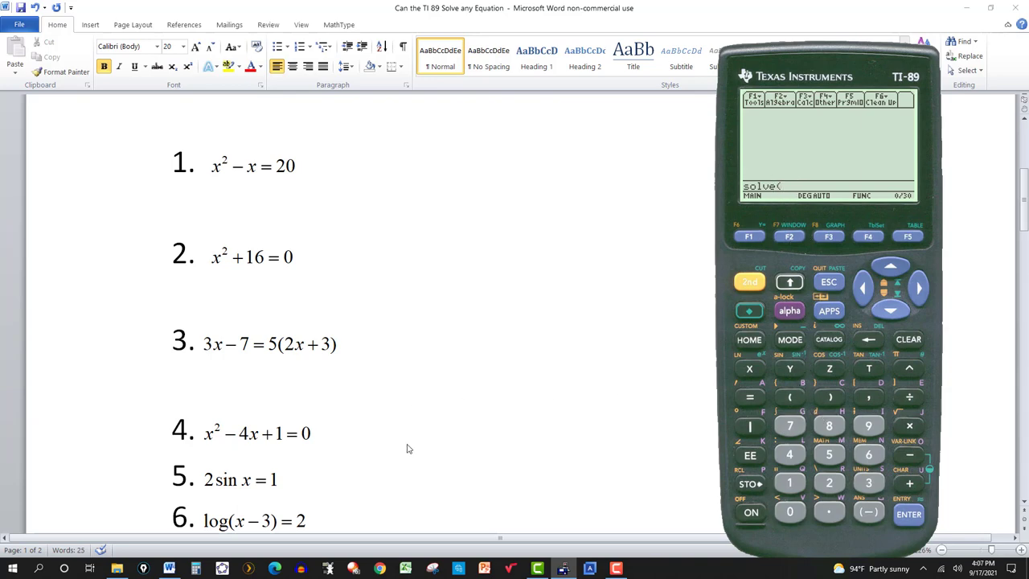
pyautogui.click(830, 341)
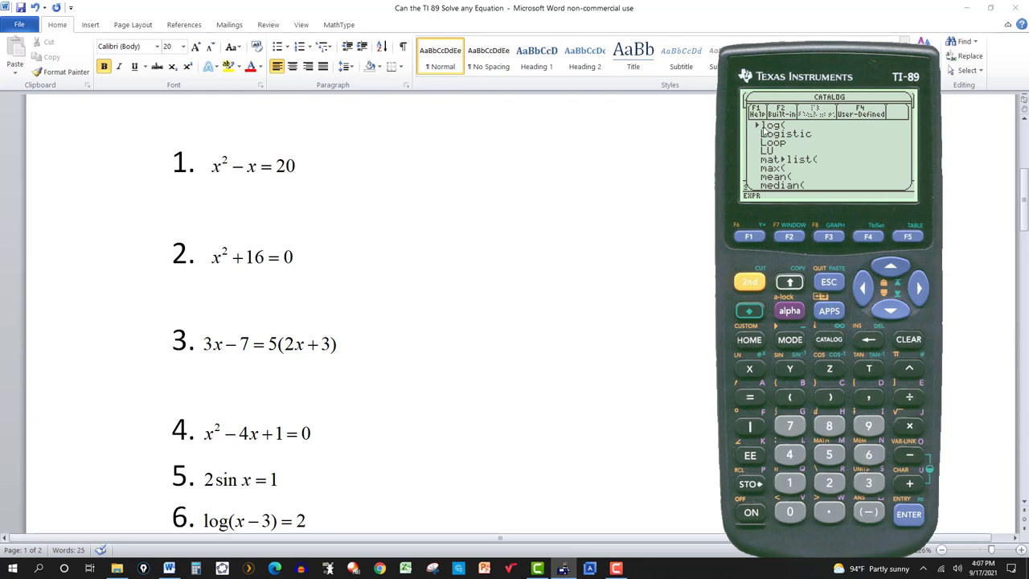
pyautogui.click(909, 516)
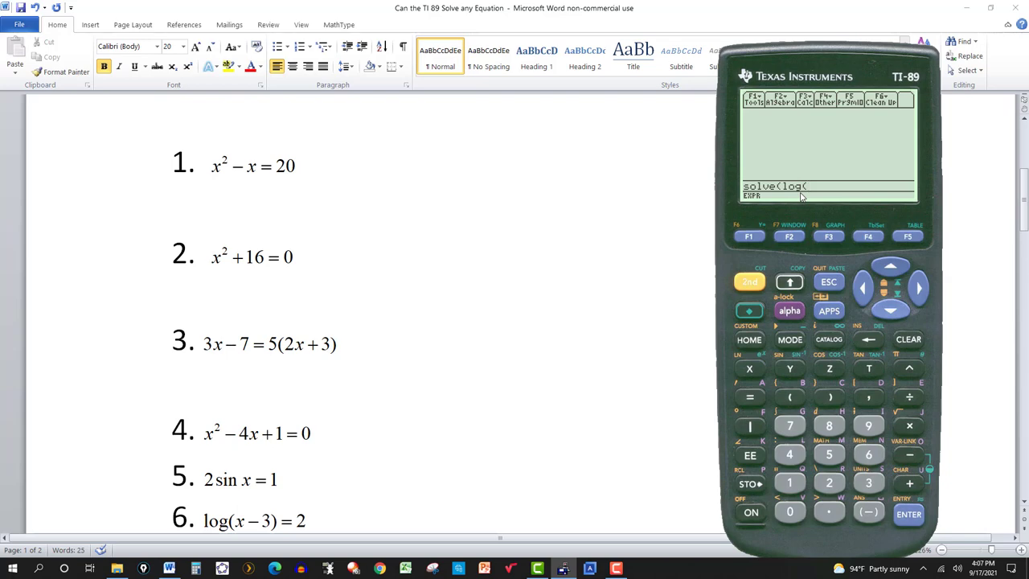
# Step: Complete the entry as solve(log(x-3)=2,x)
pyautogui.click(756, 369)
pyautogui.click(911, 455)
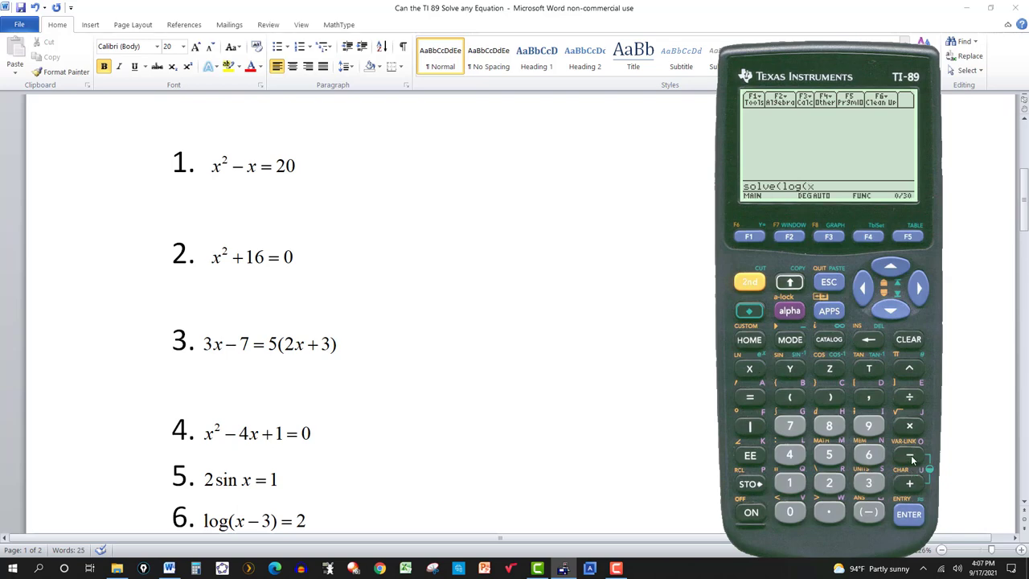
pyautogui.click(875, 481)
pyautogui.click(829, 398)
pyautogui.click(749, 397)
pyautogui.click(832, 483)
pyautogui.click(866, 401)
pyautogui.click(752, 370)
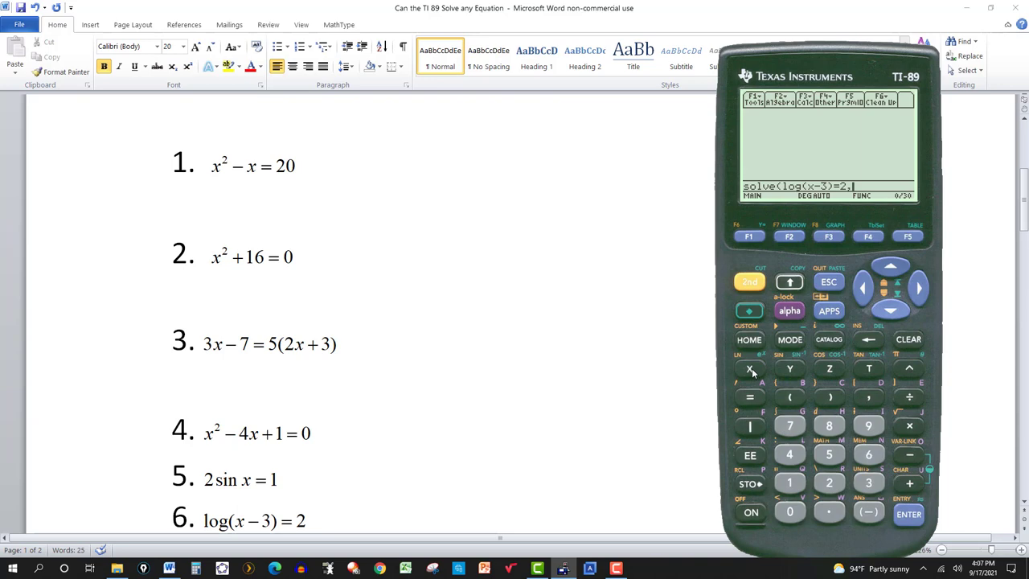
pyautogui.click(831, 398)
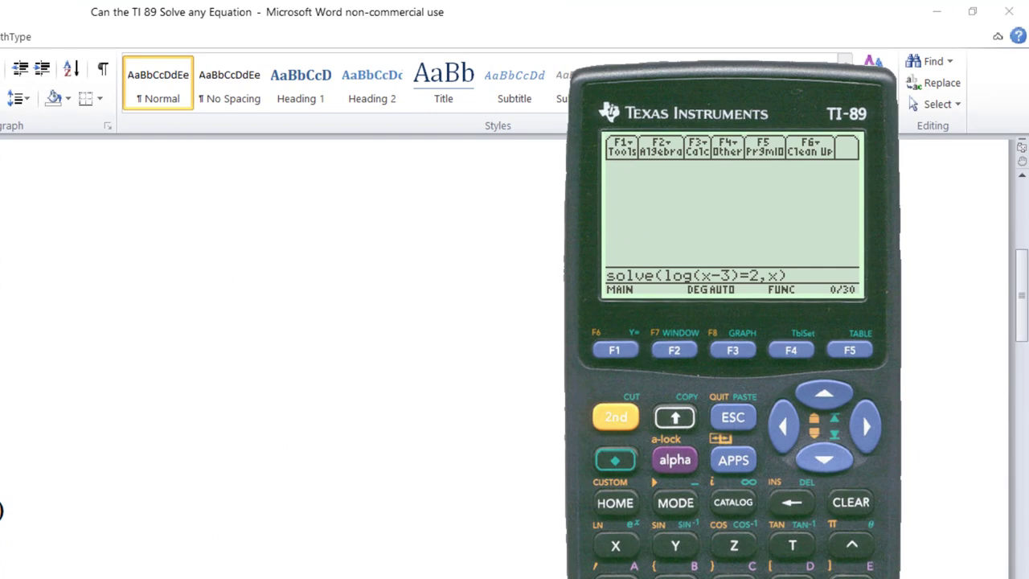
# Step: Run solve(log(x-3)=2,x) to get x = 103, then clear it from history
pyautogui.press('Return')
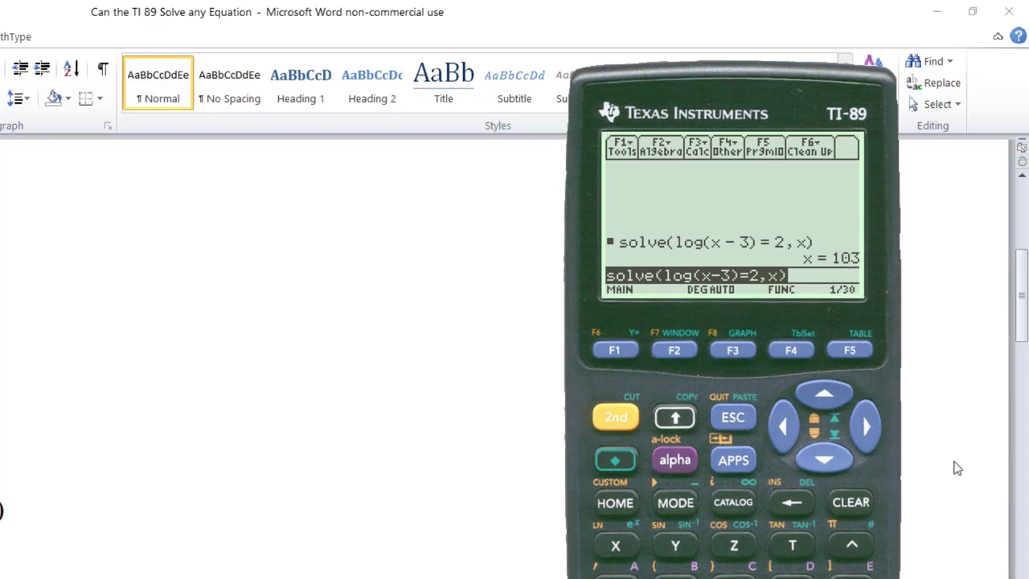
pyautogui.click(828, 395)
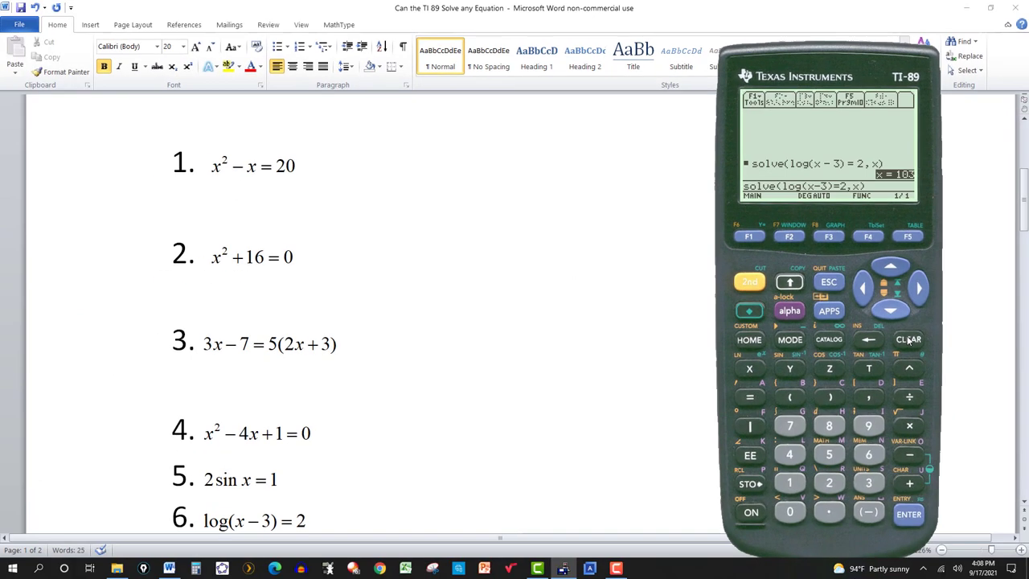
pyautogui.click(909, 339)
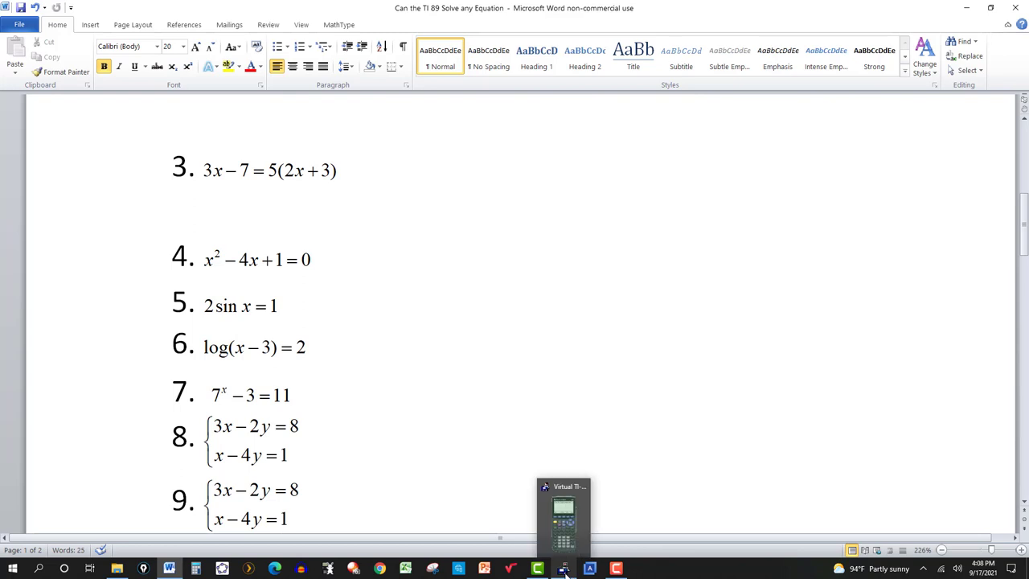
# Step: Restore the Virtual TI-89 window and move it beside the worksheet equations
pyautogui.click(565, 573)
pyautogui.moveTo(845, 54); pyautogui.dragTo(849, 32)
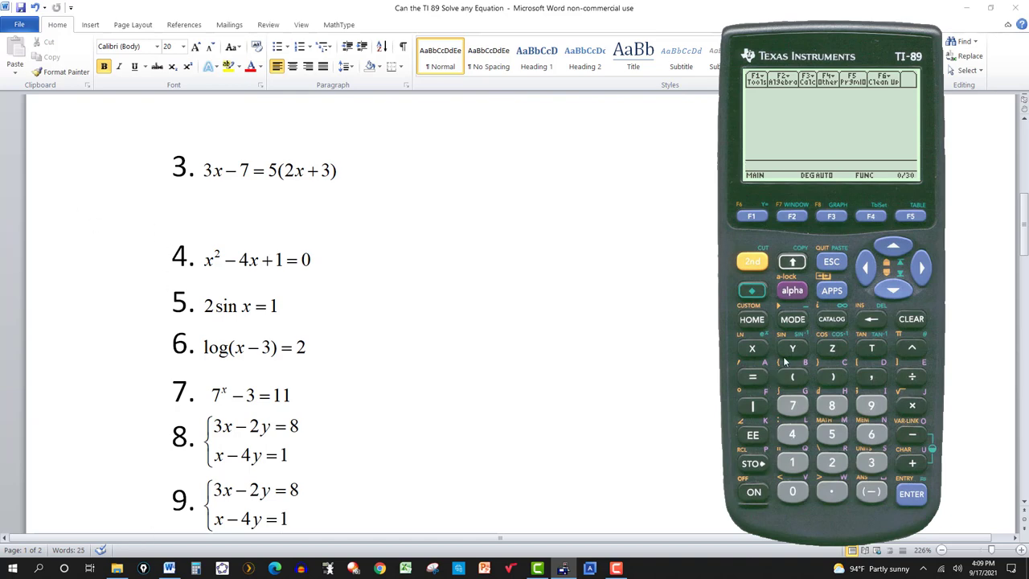
# Step: Enter and run solve(7^x-3=11,x), giving x = ln(14)/ln(7)
pyautogui.click(790, 219)
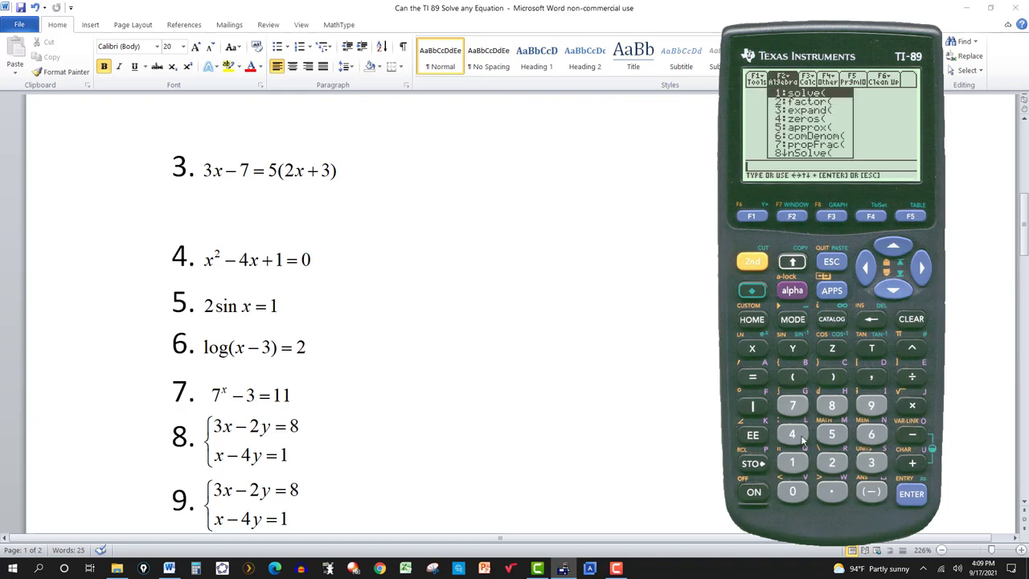
pyautogui.click(798, 466)
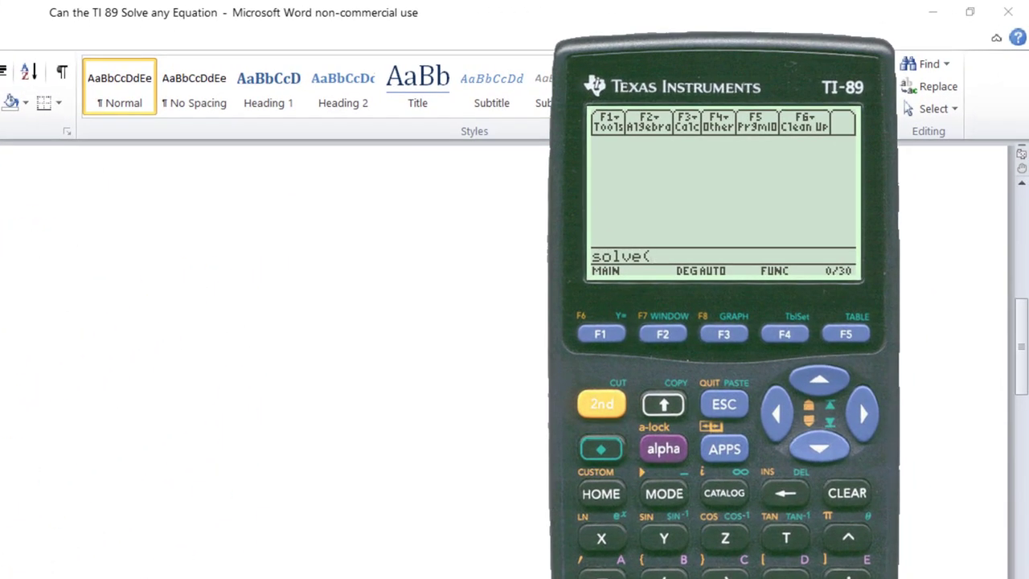
pyautogui.press('7')
pyautogui.click(850, 543)
pyautogui.click(602, 538)
pyautogui.write('-3=11,')
pyautogui.click(602, 539)
pyautogui.click(726, 573)
pyautogui.press('Return')
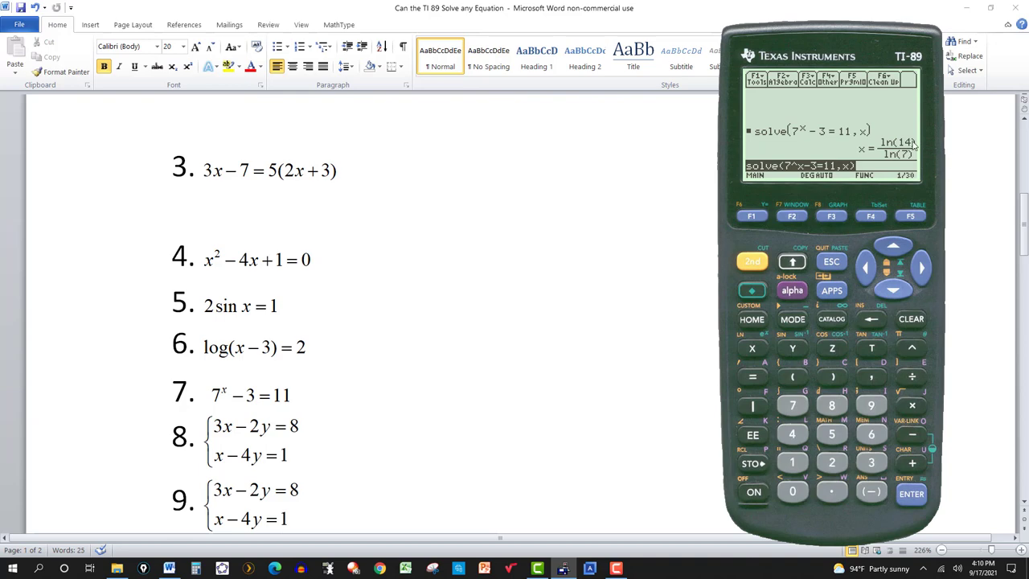
# Step: Get the approximate value x = 1.35621, then empty the entry line
pyautogui.click(756, 291)
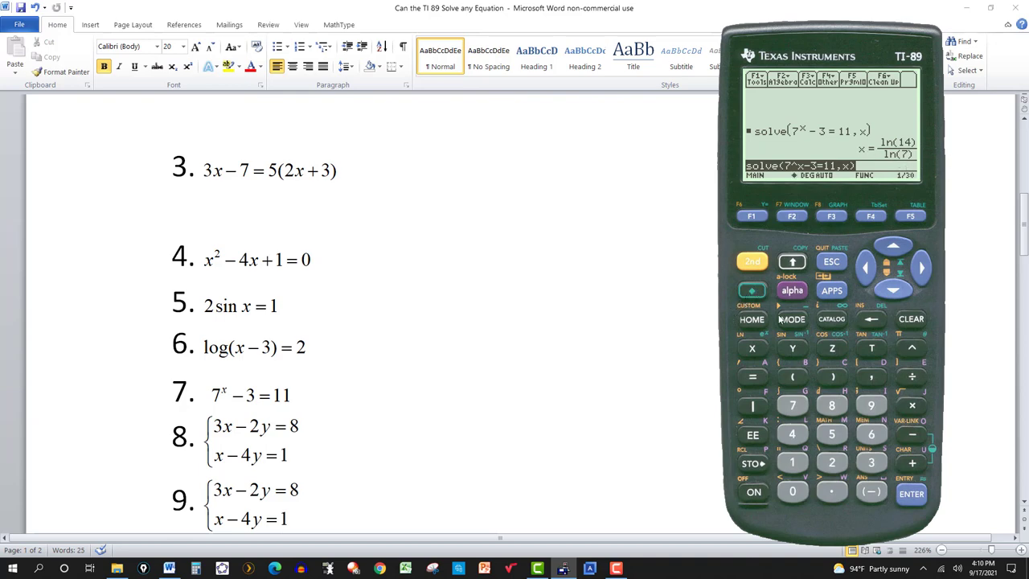
pyautogui.click(913, 494)
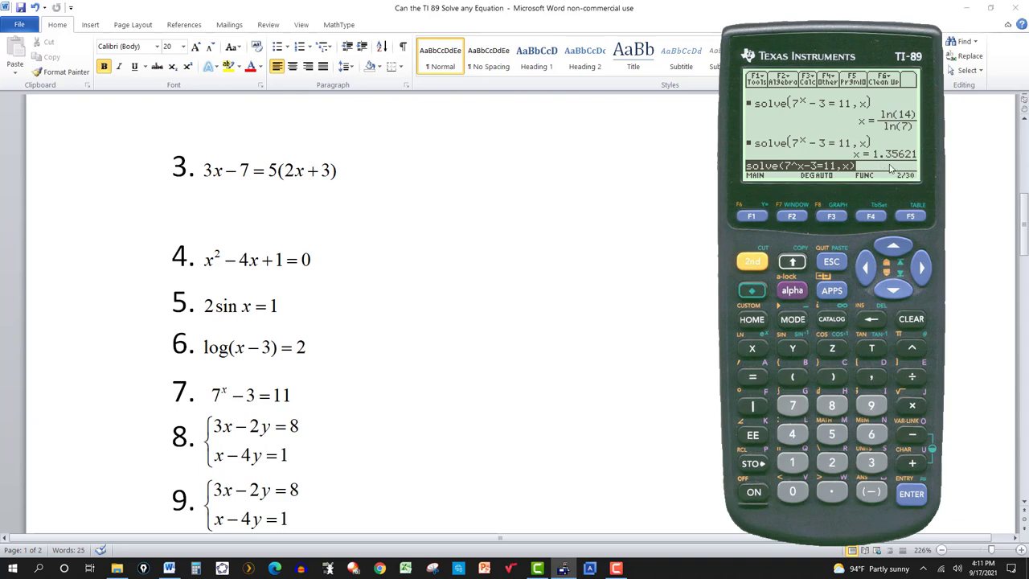
pyautogui.click(911, 320)
# Step: Delete the decimal result and clear the whole calculation history
pyautogui.click(911, 277)
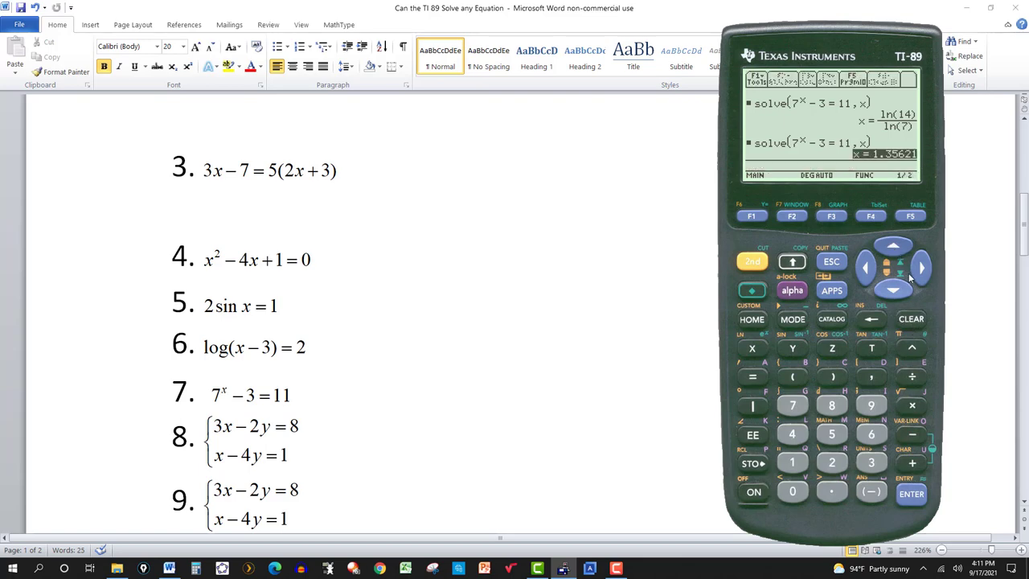
pyautogui.click(911, 319)
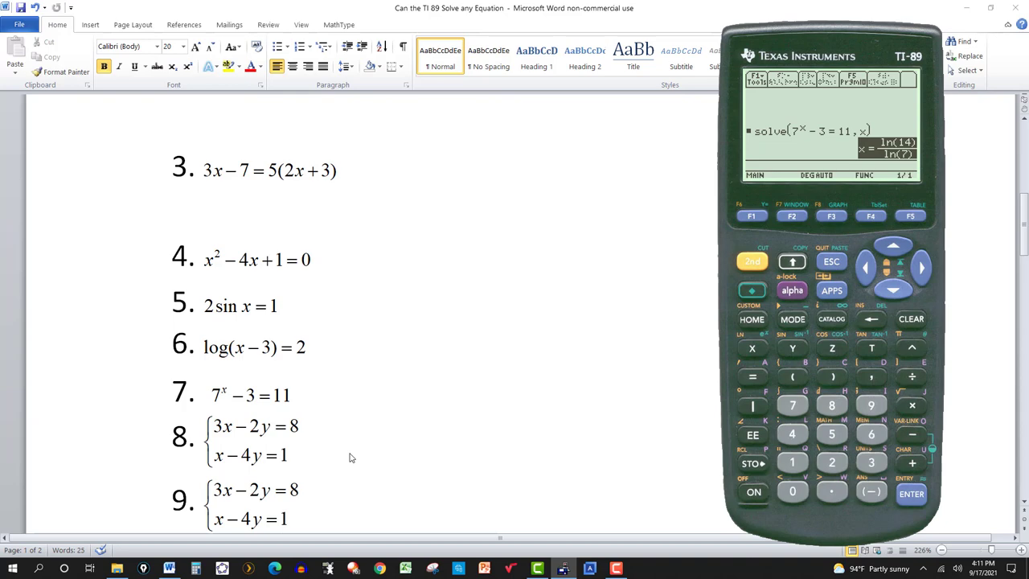
pyautogui.click(912, 320)
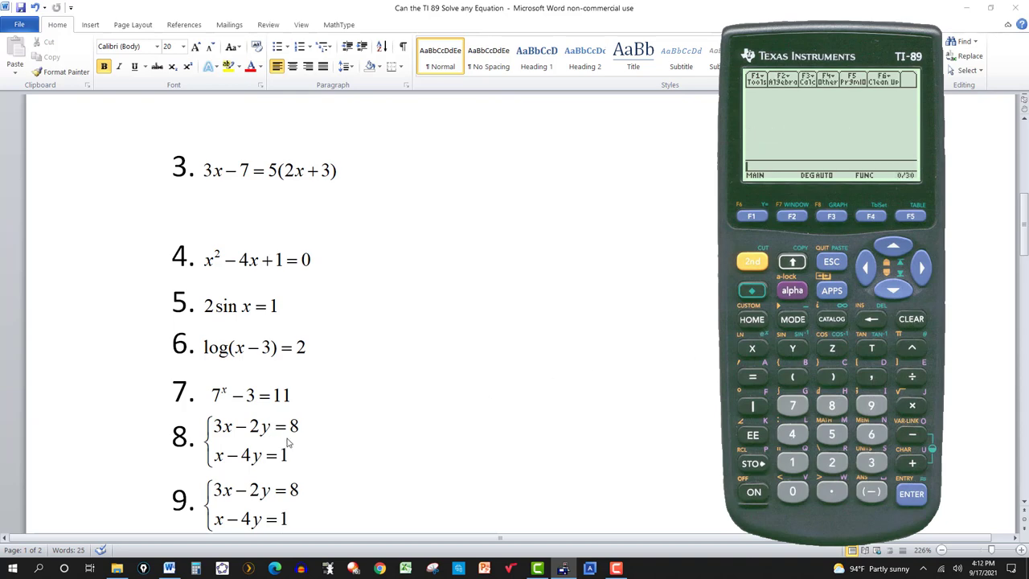
pyautogui.click(792, 217)
# Step: Start solve( with the first equation 3x-2y=8
pyautogui.click(913, 494)
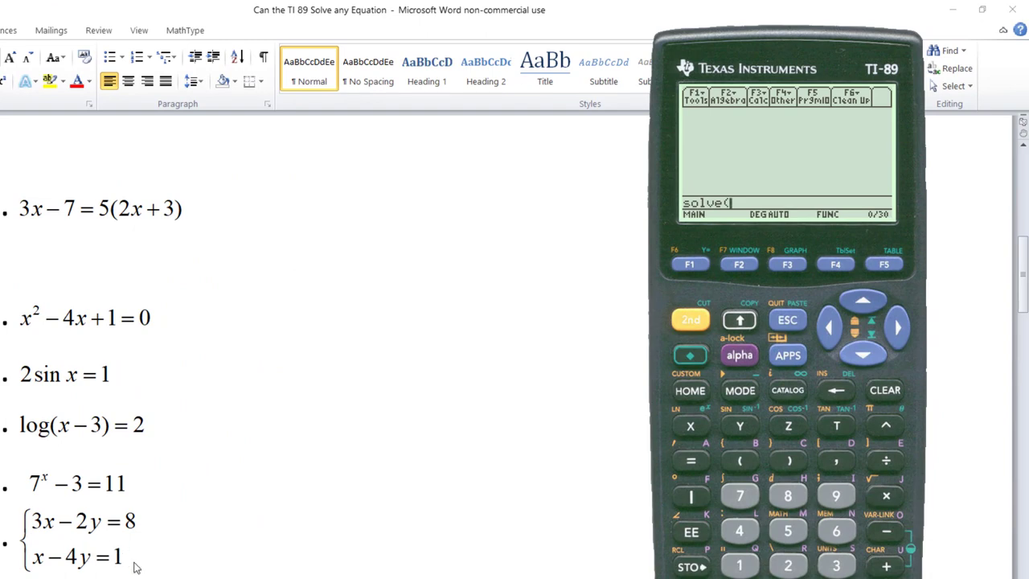
pyautogui.click(836, 567)
pyautogui.click(693, 429)
pyautogui.click(888, 533)
pyautogui.click(790, 566)
pyautogui.click(739, 438)
pyautogui.click(694, 463)
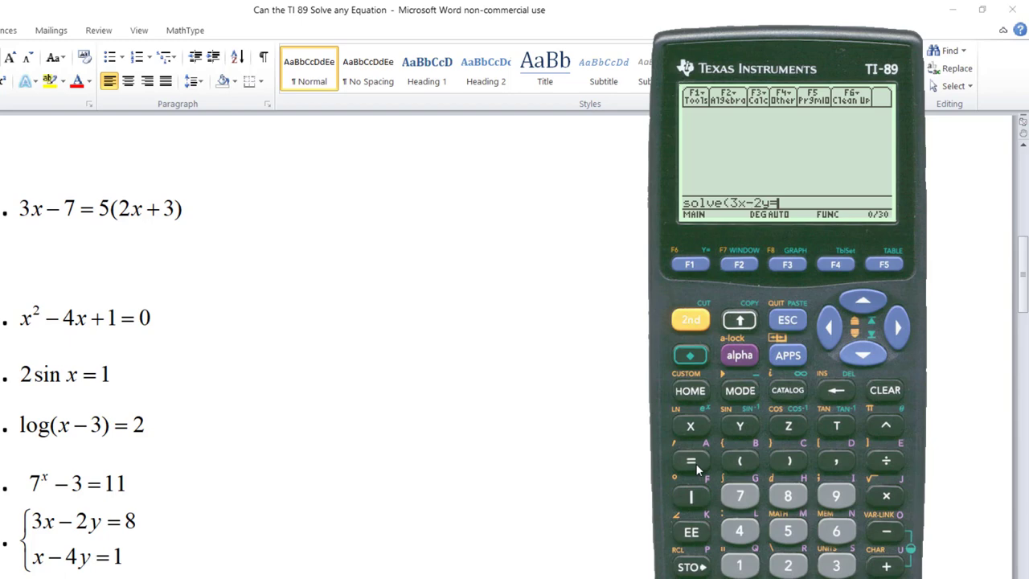
pyautogui.click(788, 496)
# Step: Join the second equation x-4y=1 with 'and' from the Test menu
pyautogui.click(695, 315)
pyautogui.click(792, 536)
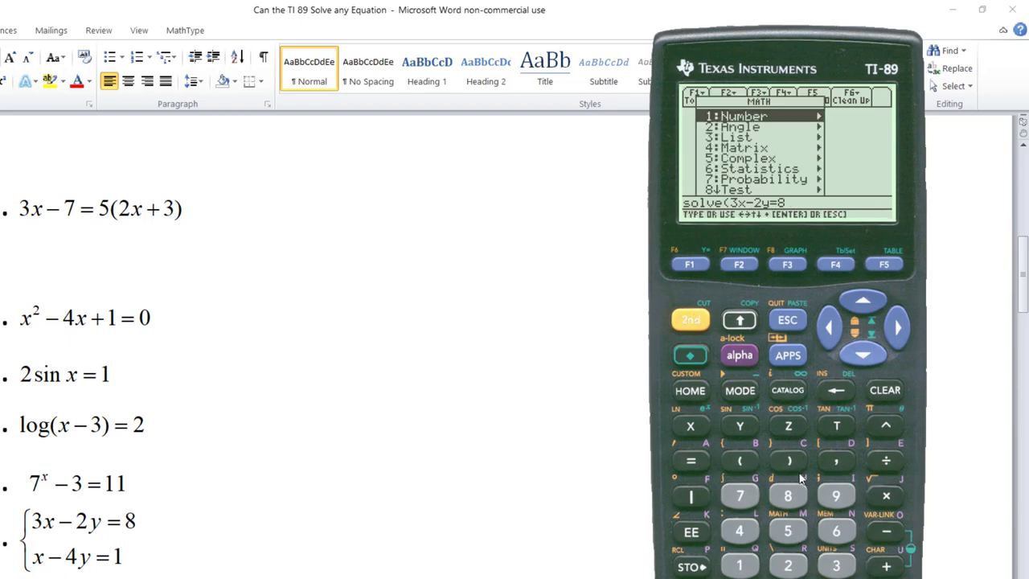
pyautogui.click(788, 495)
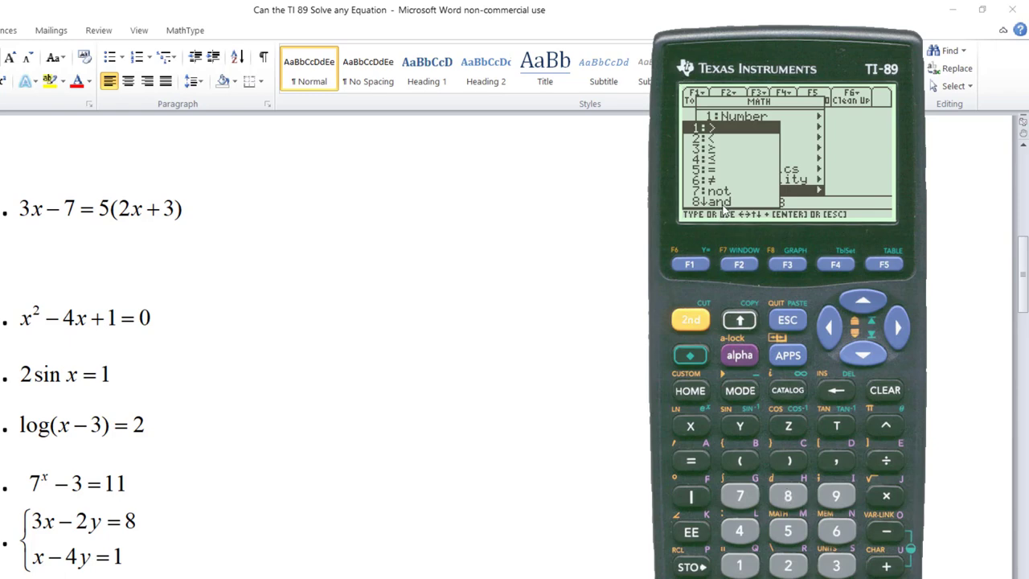
pyautogui.click(788, 497)
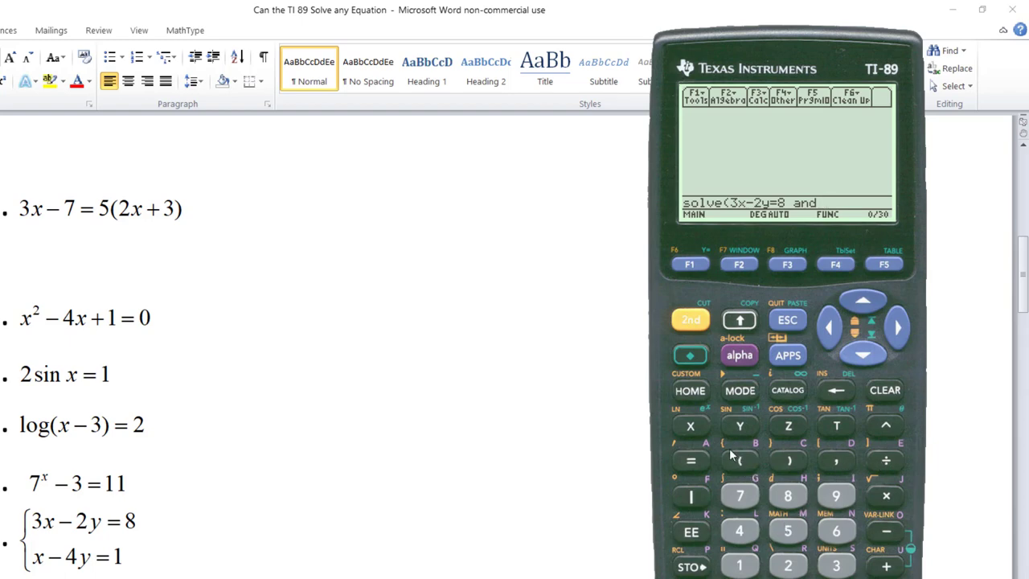
pyautogui.click(696, 432)
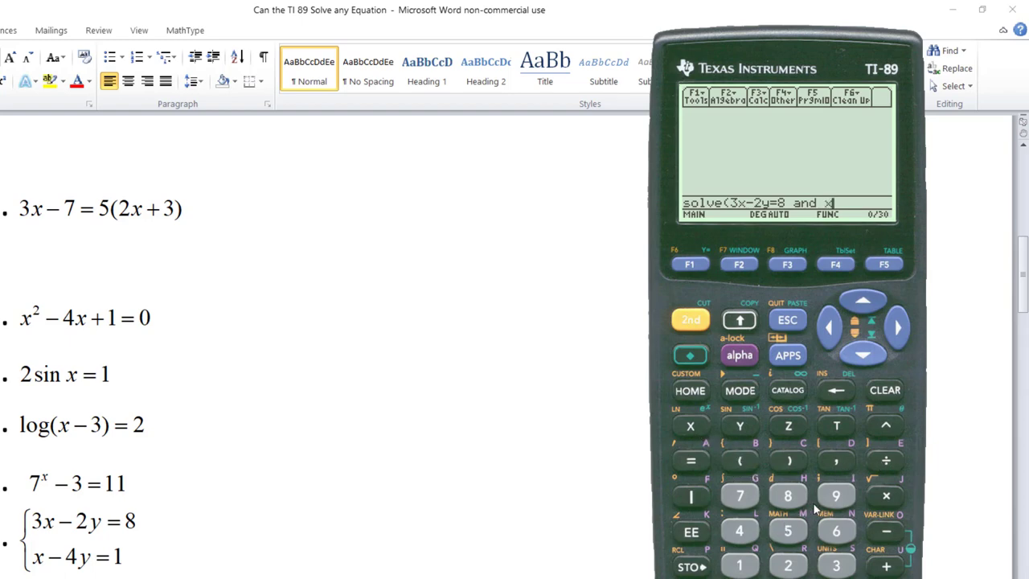
pyautogui.click(886, 531)
pyautogui.click(750, 534)
pyautogui.click(746, 430)
pyautogui.click(695, 464)
pyautogui.click(741, 570)
# Step: Add the unknowns {x,y}, close the command and run it for x = 3, y = 1/2
pyautogui.click(695, 329)
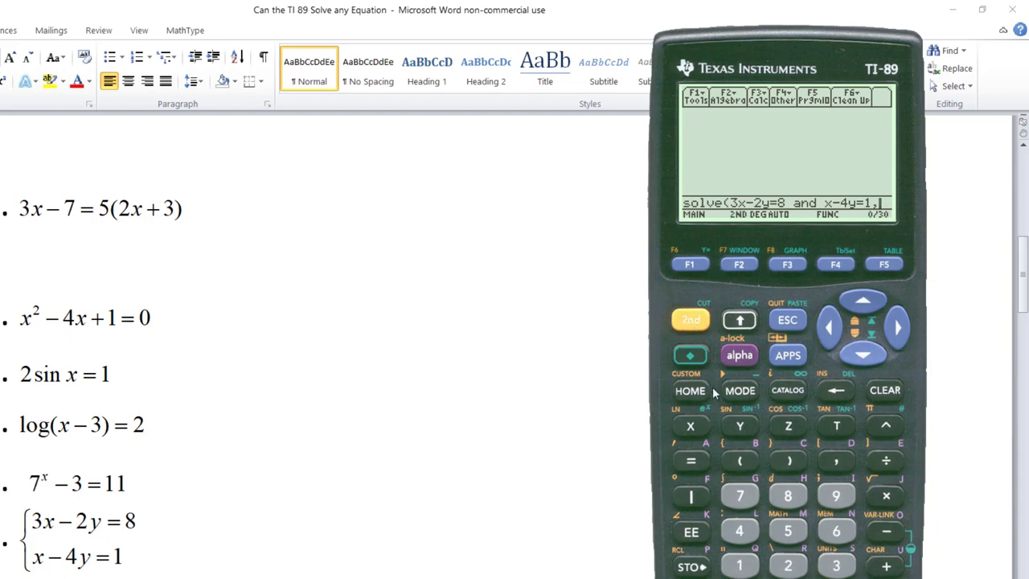
pyautogui.click(741, 463)
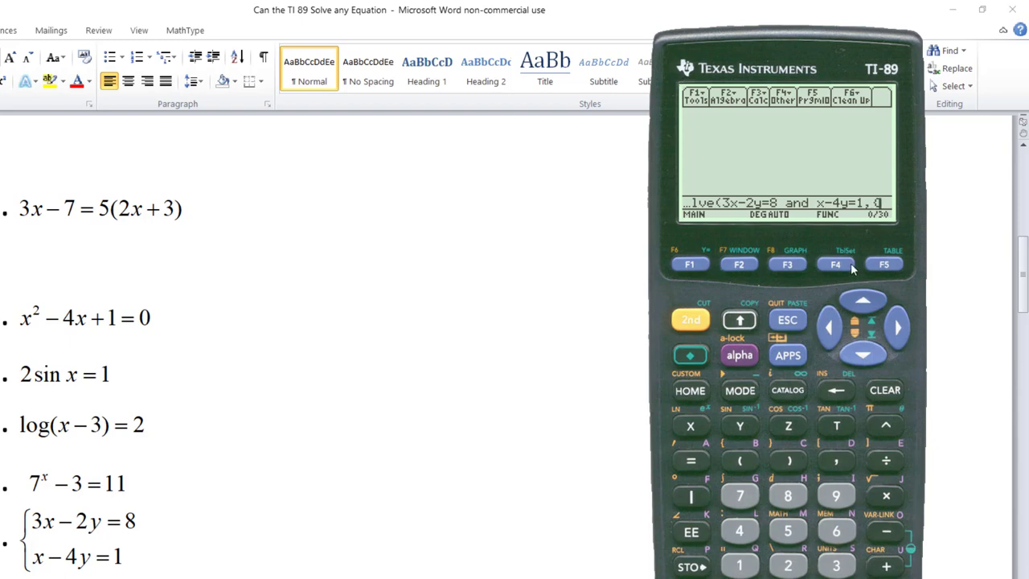
pyautogui.click(698, 431)
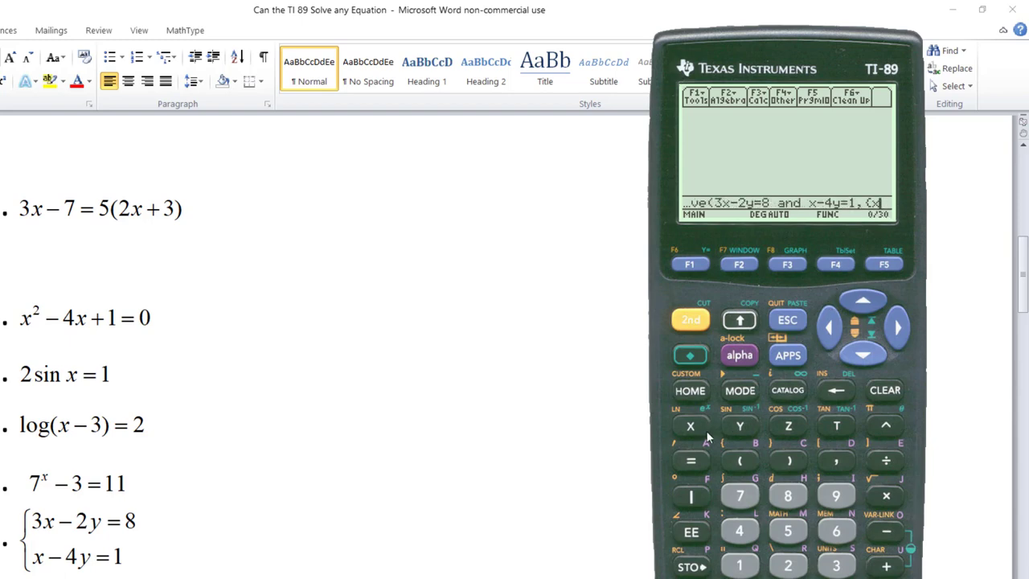
pyautogui.click(844, 465)
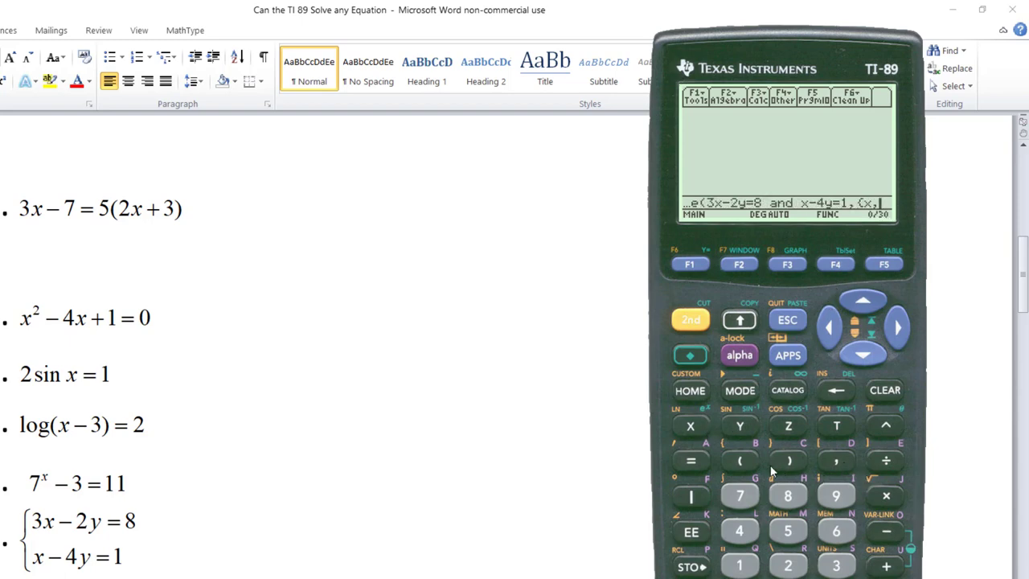
pyautogui.click(741, 427)
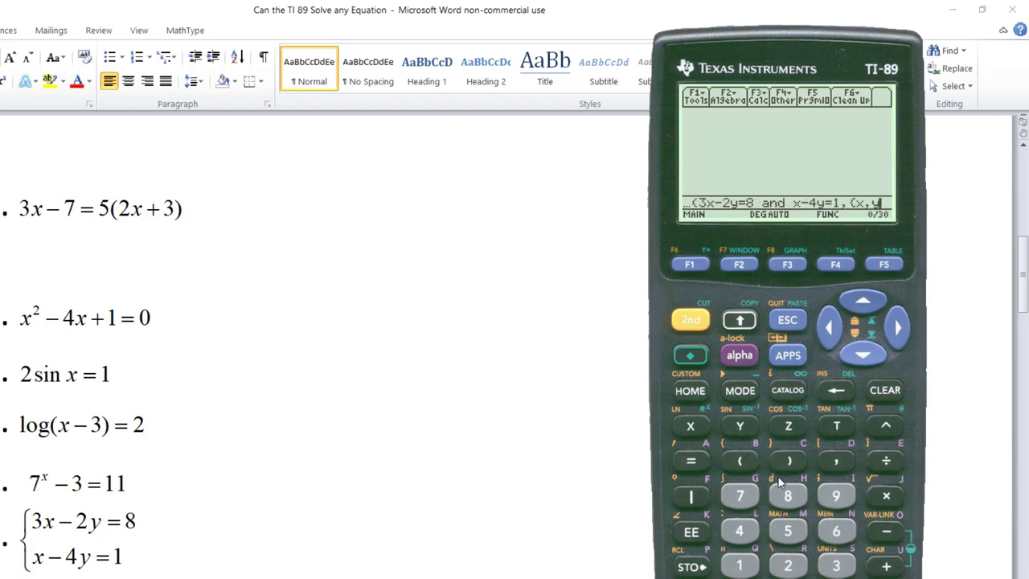
pyautogui.click(692, 319)
pyautogui.click(786, 465)
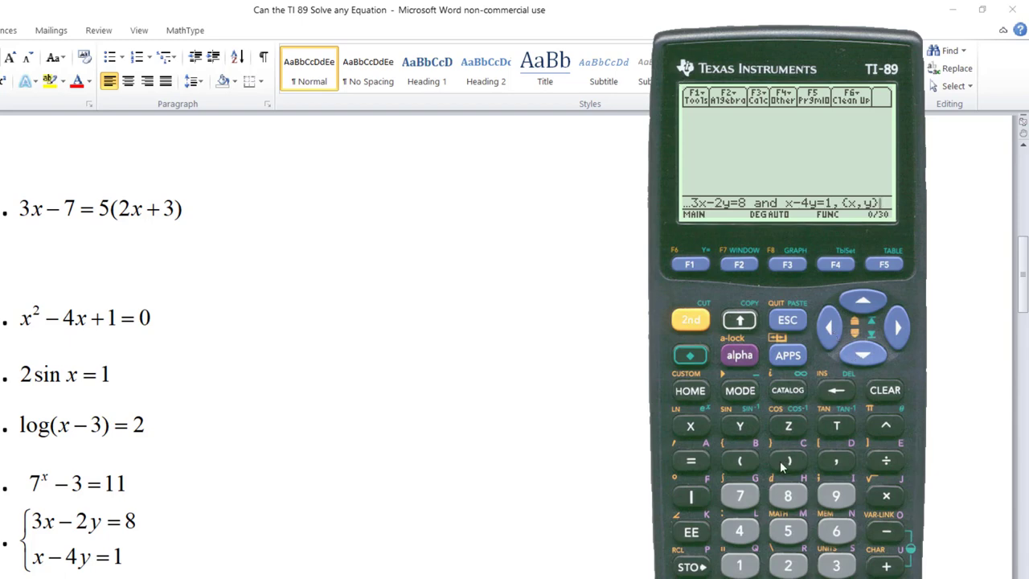
pyautogui.click(790, 461)
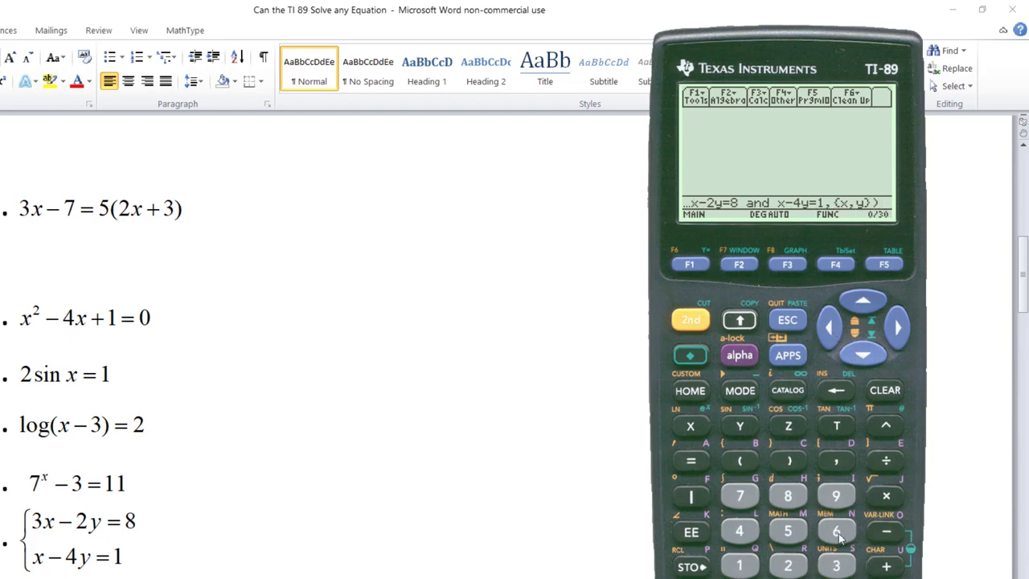
pyautogui.press('Return')
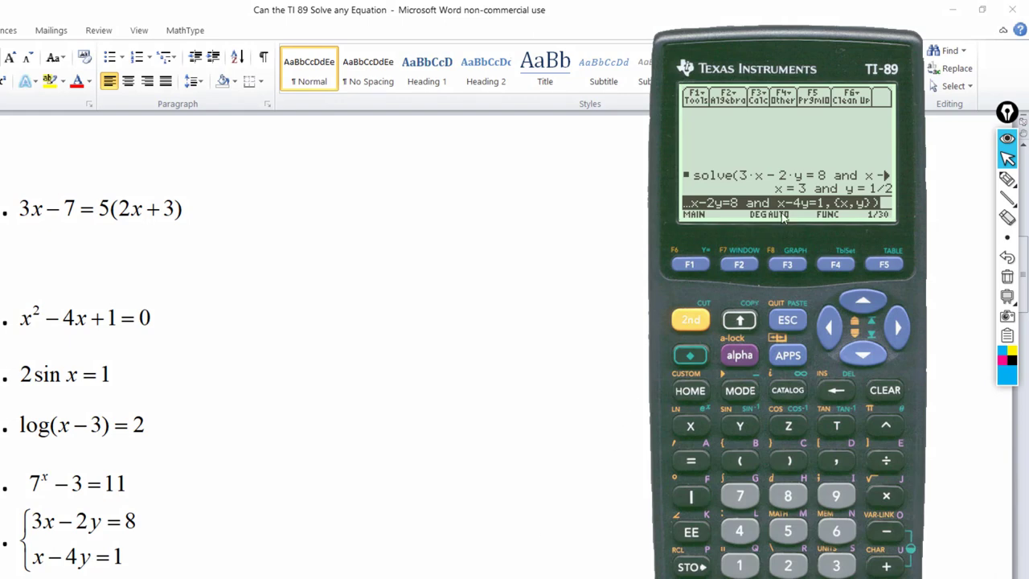
# Step: Handwrite the solution point (3, 1/2) beside equation 5 with the pen
pyautogui.click(1007, 179)
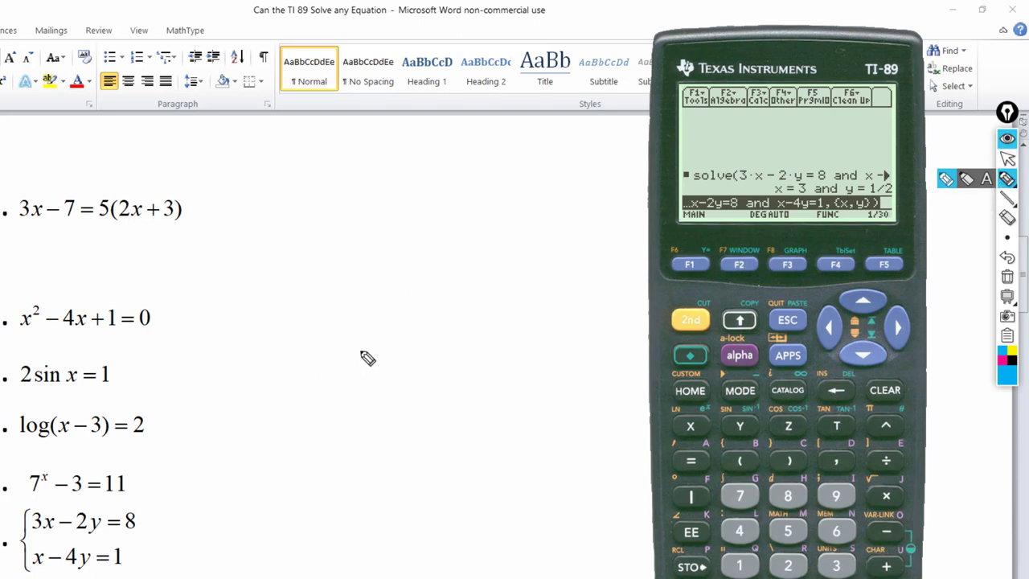
pyautogui.moveTo(361, 351); pyautogui.dragTo(344, 413)
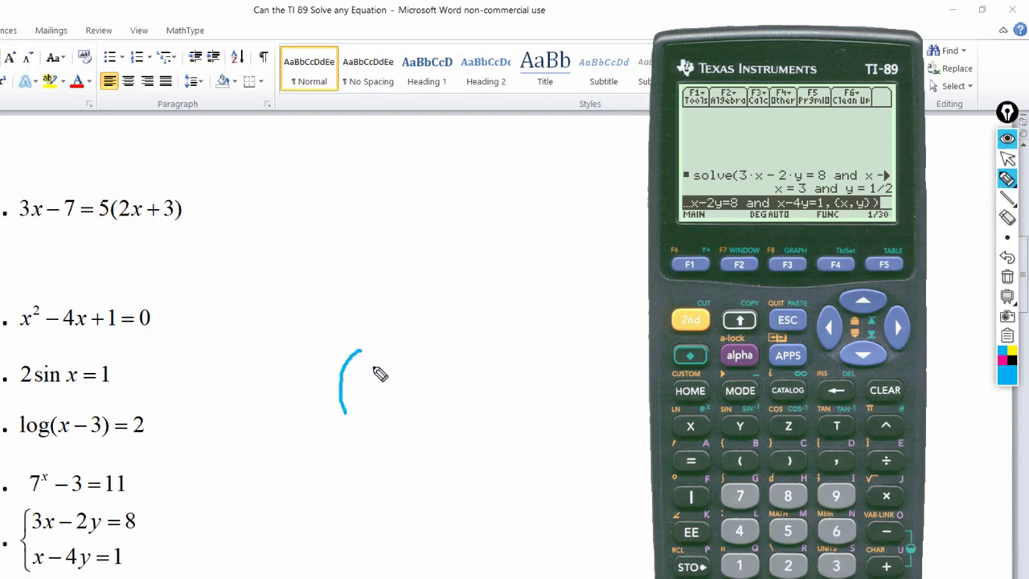
pyautogui.moveTo(372, 363)
pyautogui.mouseDown()
pyautogui.moveTo(392, 371)
pyautogui.moveTo(388, 396)
pyautogui.moveTo(374, 397)
pyautogui.moveTo(402, 406)
pyautogui.mouseUp()
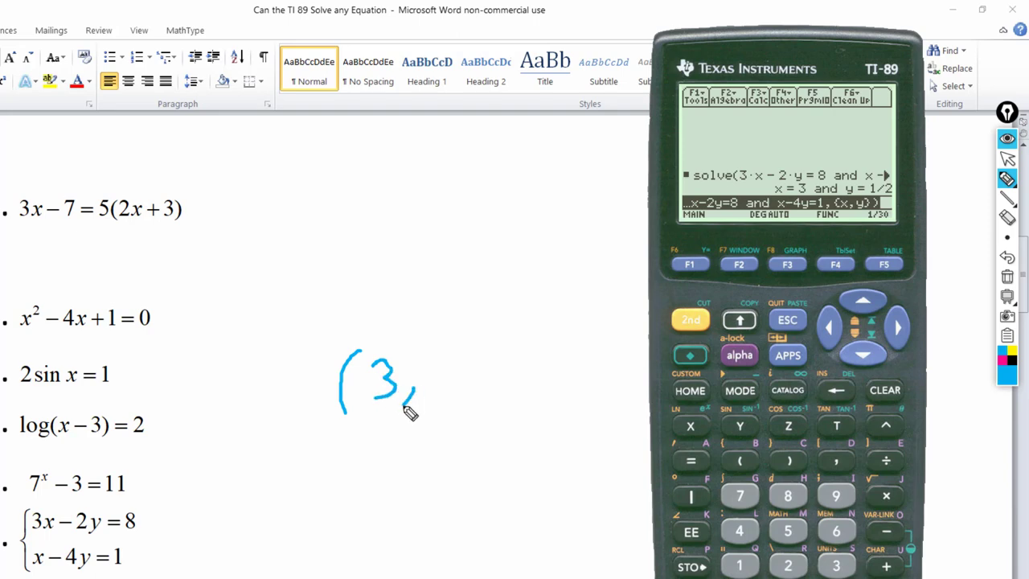
pyautogui.moveTo(451, 338)
pyautogui.mouseDown()
pyautogui.moveTo(433, 366)
pyautogui.moveTo(467, 370)
pyautogui.moveTo(448, 376)
pyautogui.moveTo(432, 392)
pyautogui.moveTo(458, 400)
pyautogui.mouseUp()
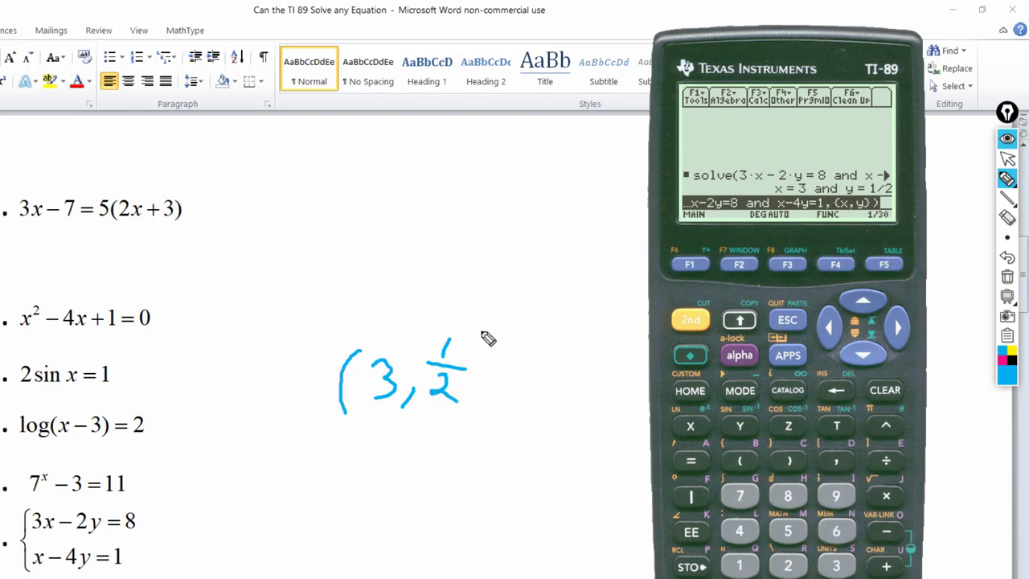
pyautogui.moveTo(482, 329)
pyautogui.mouseDown()
pyautogui.moveTo(485, 367)
pyautogui.moveTo(471, 399)
pyautogui.mouseUp()
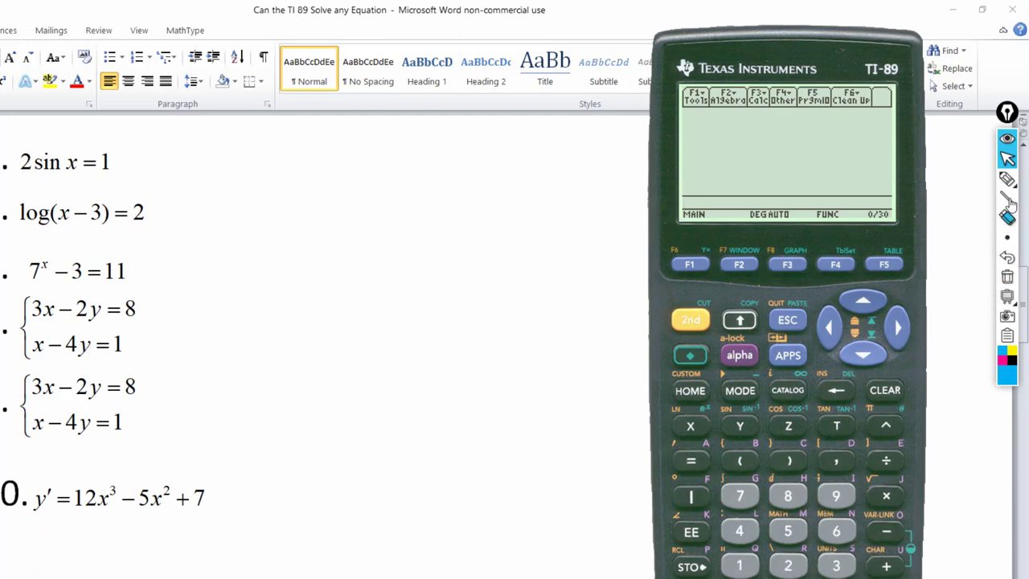
# Step: Ink x²+y²=13 and x²−y=7 on the worksheet, then return to the arrow tool
pyautogui.moveTo(1008, 182)
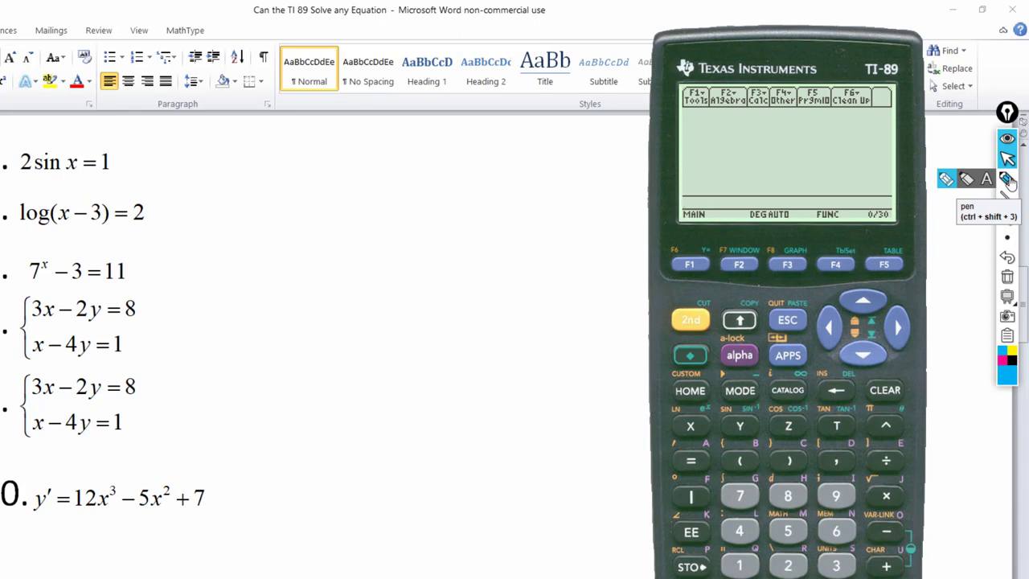
pyautogui.click(1008, 180)
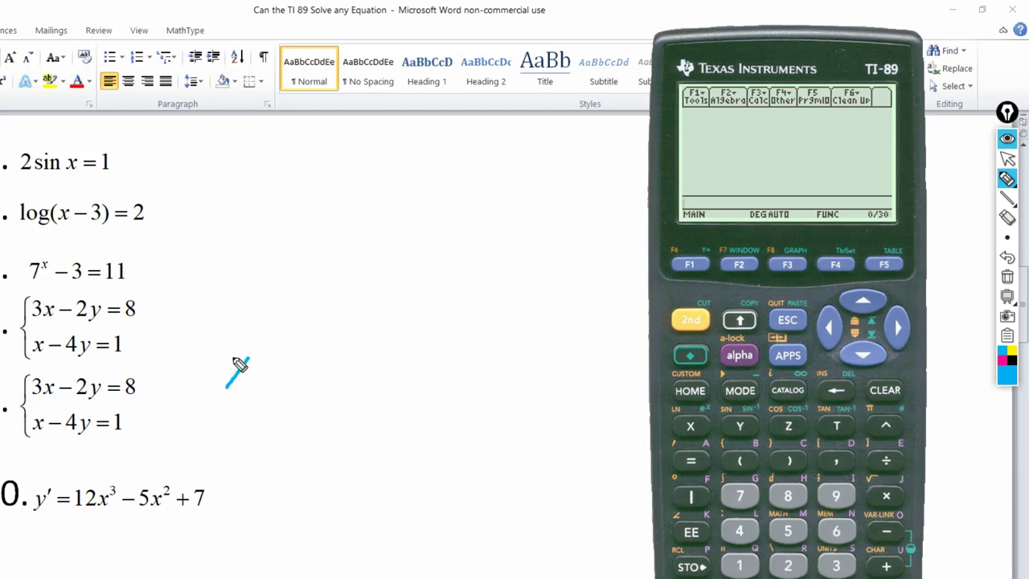
pyautogui.moveTo(232, 358); pyautogui.dragTo(246, 394)
pyautogui.moveTo(255, 349)
pyautogui.mouseDown()
pyautogui.moveTo(271, 350)
pyautogui.moveTo(299, 387)
pyautogui.moveTo(333, 368)
pyautogui.moveTo(343, 377)
pyautogui.moveTo(328, 395)
pyautogui.mouseUp()
pyautogui.moveTo(357, 355)
pyautogui.mouseDown()
pyautogui.moveTo(403, 374)
pyautogui.moveTo(395, 385)
pyautogui.moveTo(454, 365)
pyautogui.moveTo(463, 384)
pyautogui.moveTo(447, 393)
pyautogui.mouseUp()
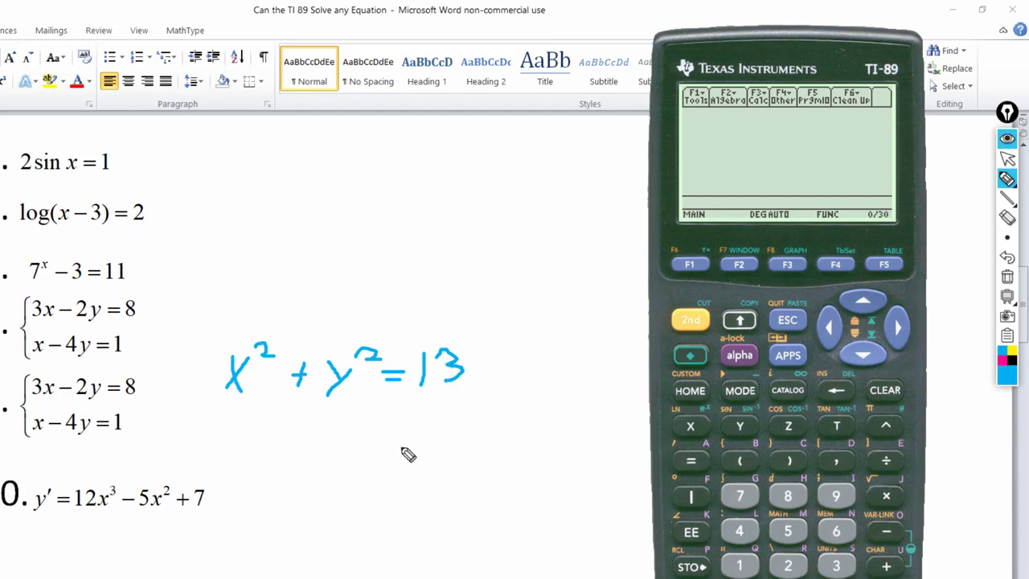
pyautogui.moveTo(254, 426)
pyautogui.mouseDown()
pyautogui.moveTo(229, 445)
pyautogui.moveTo(232, 428)
pyautogui.moveTo(245, 444)
pyautogui.moveTo(264, 411)
pyautogui.moveTo(305, 442)
pyautogui.moveTo(349, 447)
pyautogui.moveTo(355, 435)
pyautogui.moveTo(335, 460)
pyautogui.moveTo(436, 425)
pyautogui.moveTo(429, 452)
pyautogui.mouseUp()
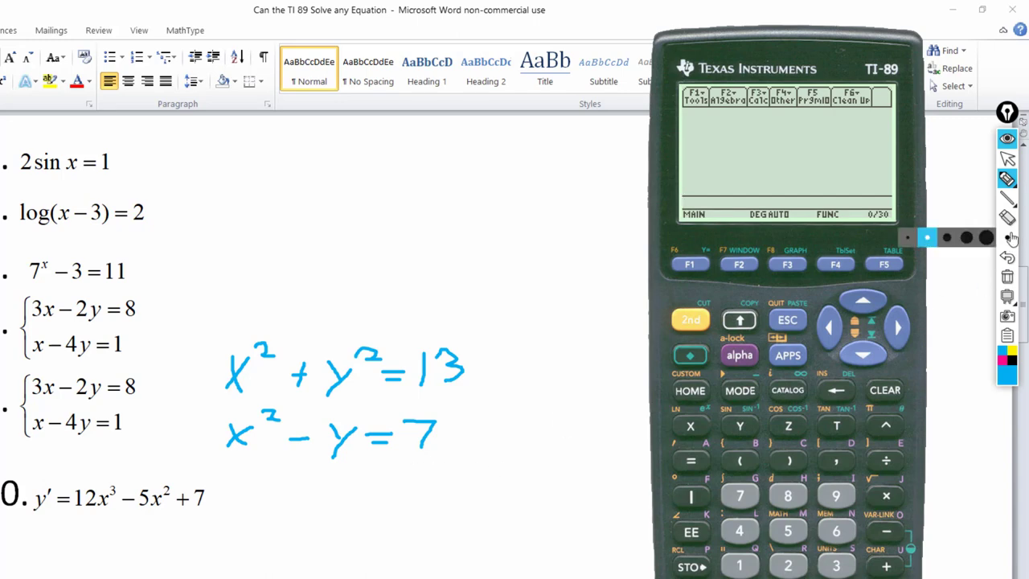
pyautogui.click(1008, 160)
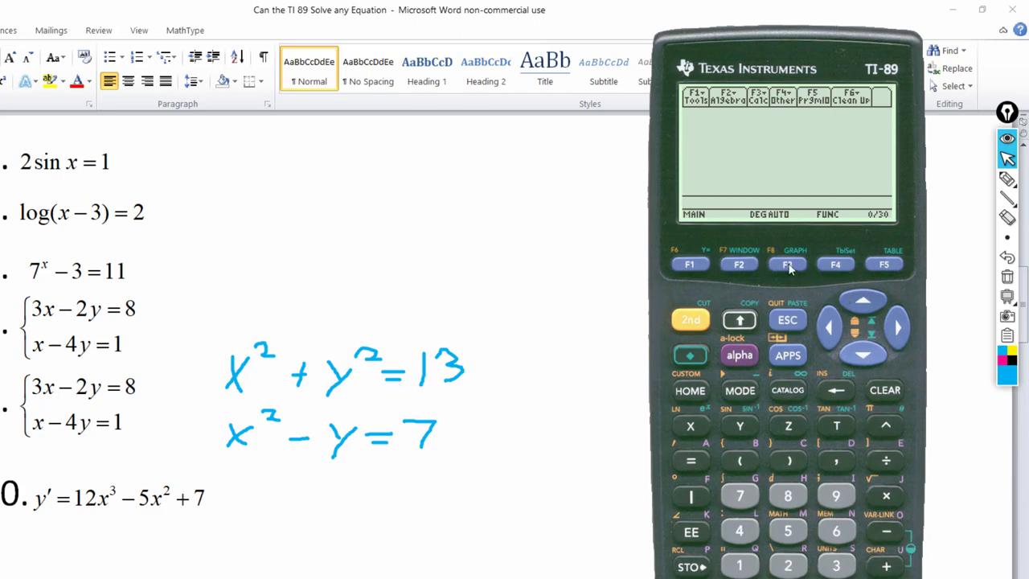
# Step: Start solve( with the first equation x^2+y^2=13
pyautogui.click(740, 264)
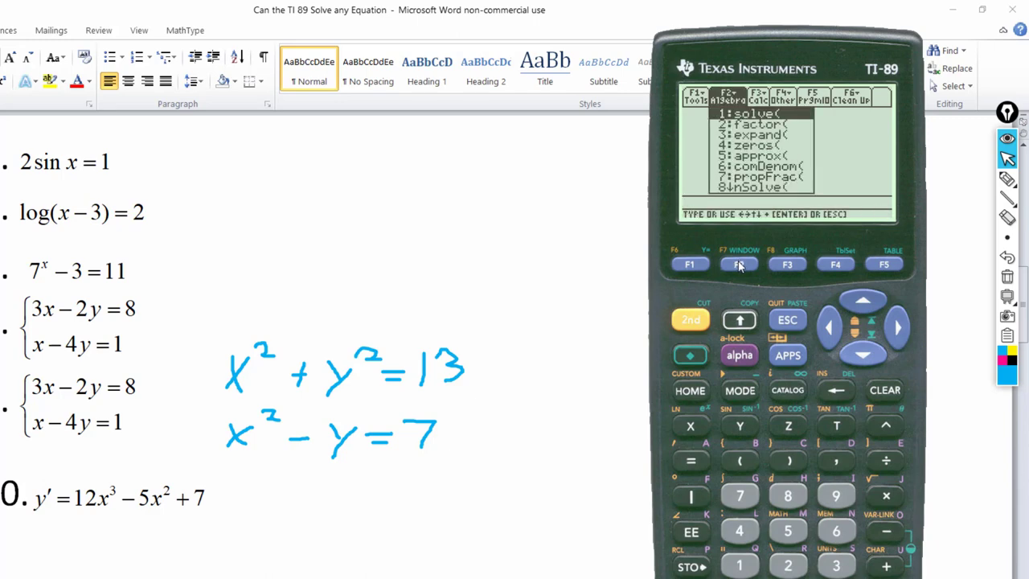
pyautogui.click(743, 565)
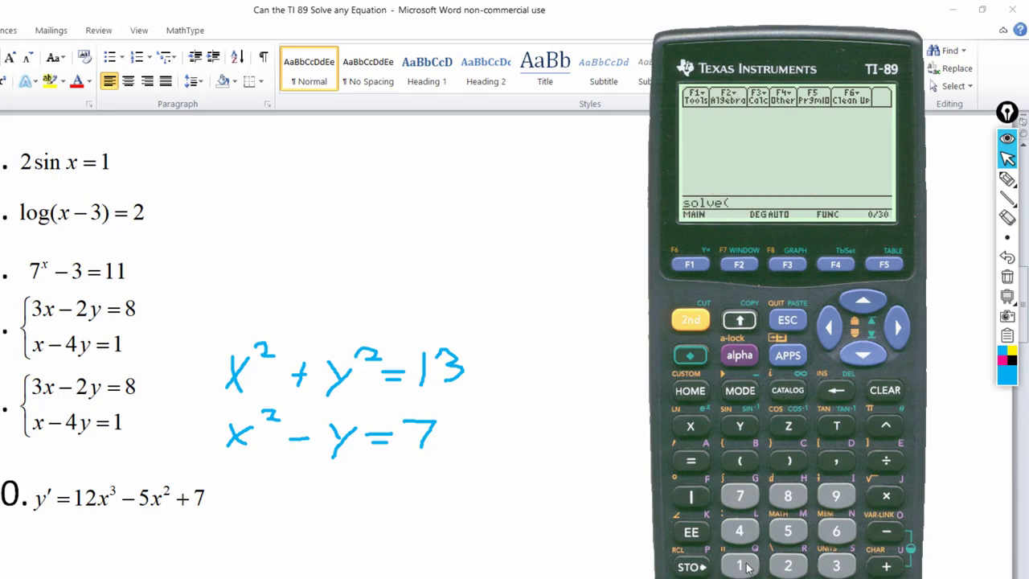
pyautogui.click(693, 428)
pyautogui.click(886, 427)
pyautogui.click(798, 568)
pyautogui.click(886, 564)
pyautogui.click(737, 434)
pyautogui.click(886, 428)
pyautogui.click(796, 567)
pyautogui.click(690, 463)
pyautogui.click(739, 565)
pyautogui.click(836, 566)
# Step: Join the second equation x^2-y=7 with 'and' from the Test menu
pyautogui.click(691, 321)
pyautogui.click(792, 532)
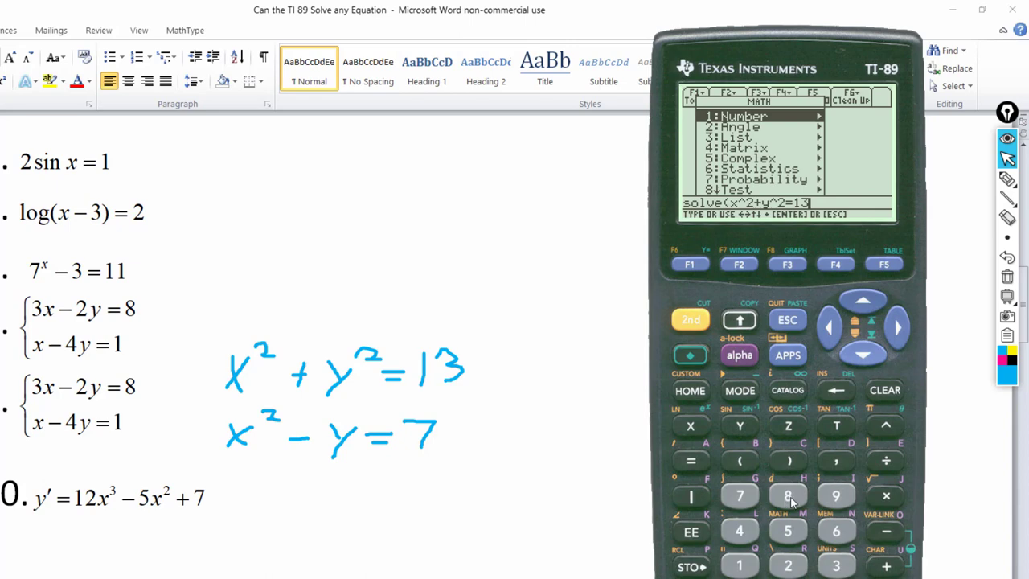
pyautogui.click(791, 500)
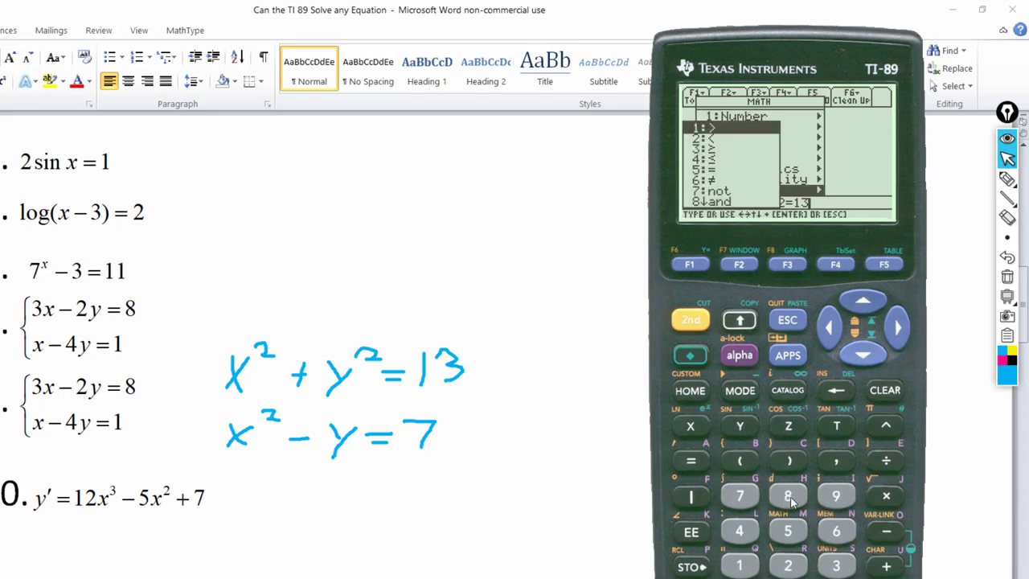
pyautogui.click(792, 500)
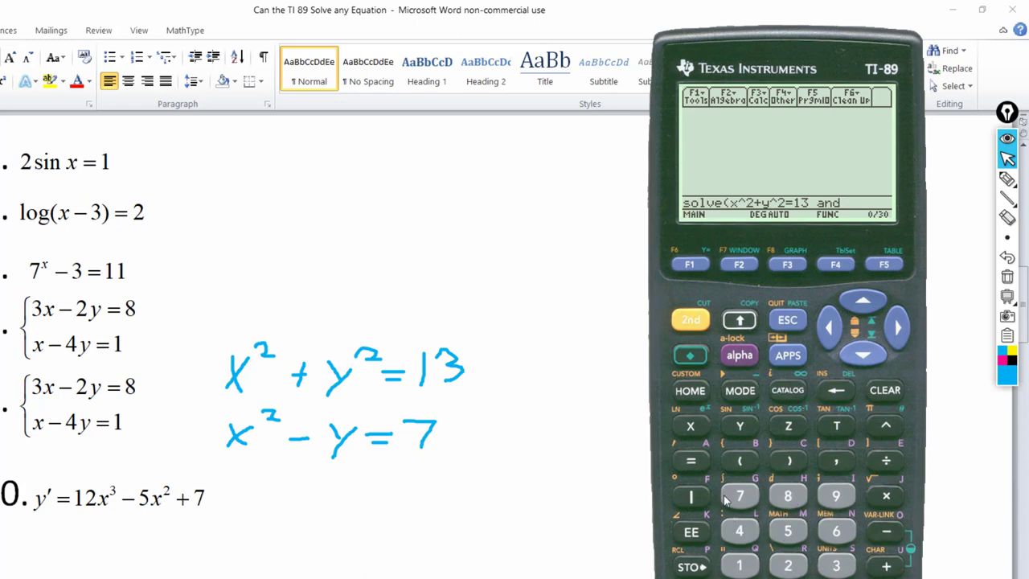
pyautogui.click(691, 431)
pyautogui.click(888, 428)
pyautogui.click(791, 565)
pyautogui.click(884, 534)
pyautogui.click(741, 426)
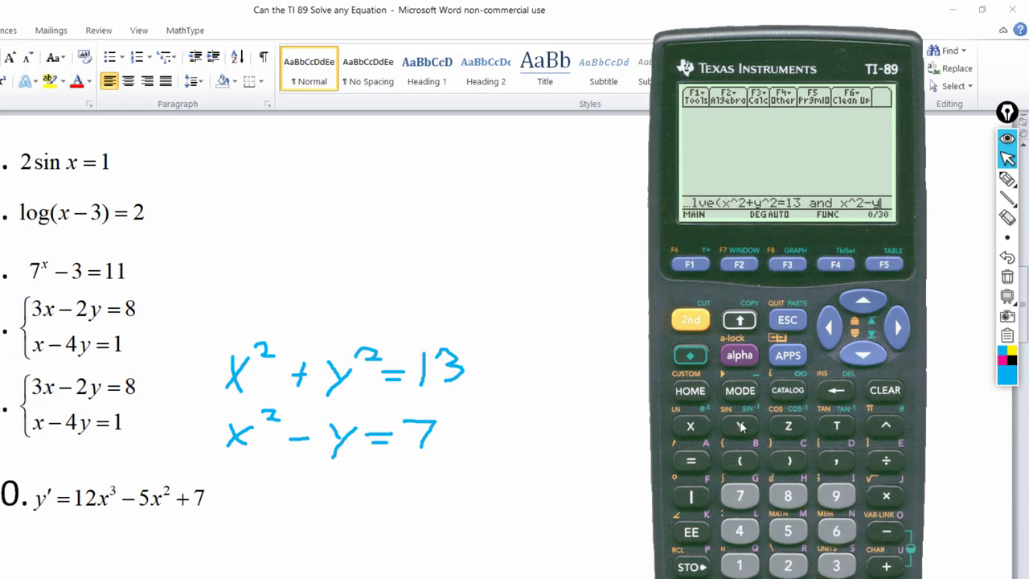
pyautogui.click(701, 463)
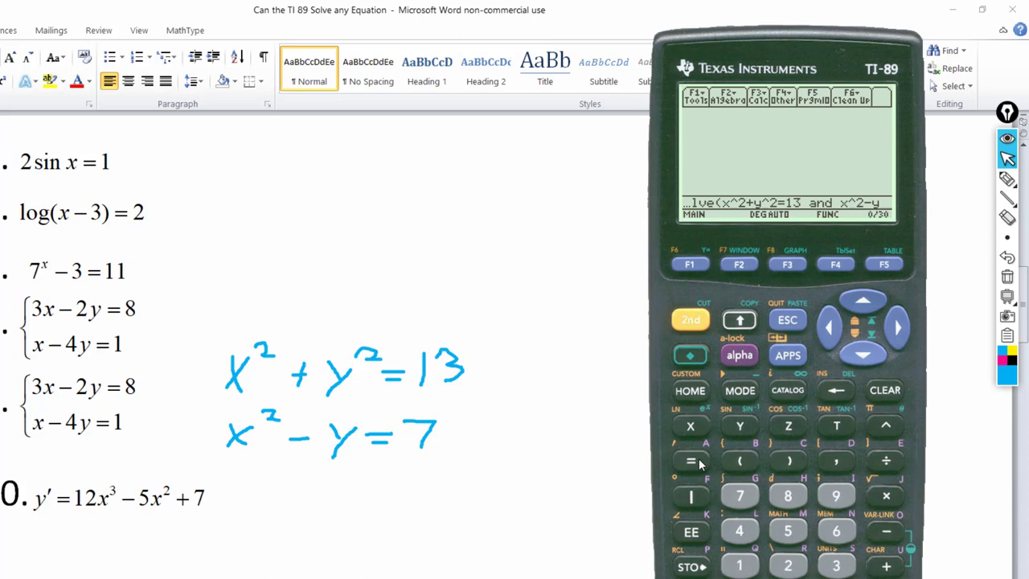
pyautogui.click(739, 487)
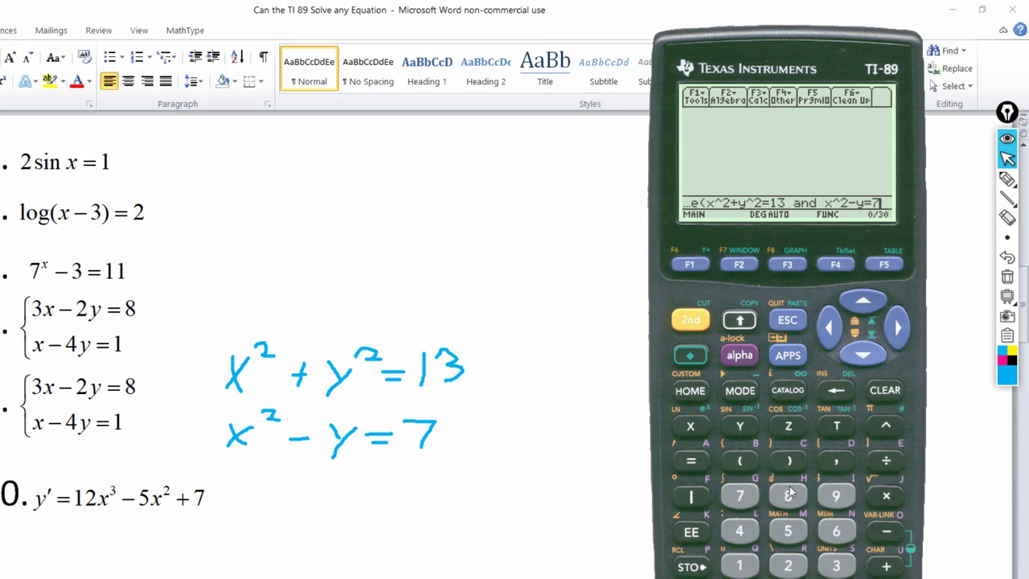
# Step: Add the unknowns {x,y}, close the solve command and run it
pyautogui.click(836, 463)
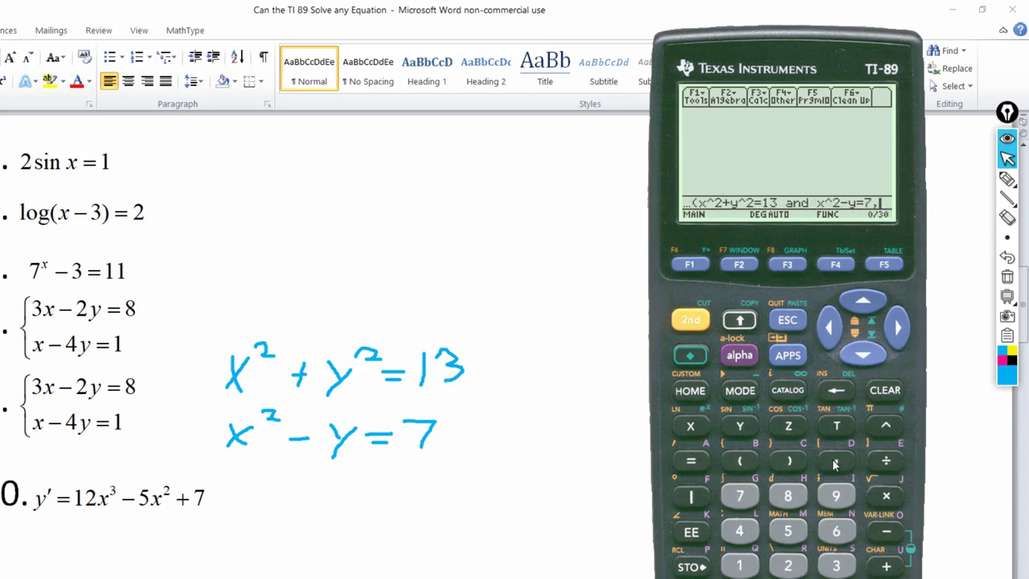
pyautogui.click(695, 321)
pyautogui.click(741, 463)
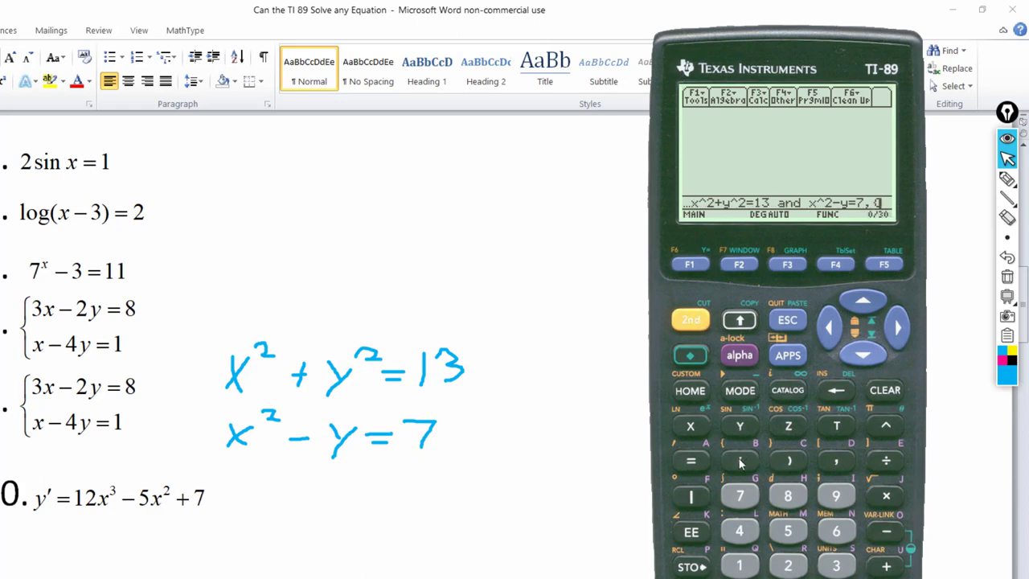
pyautogui.click(690, 426)
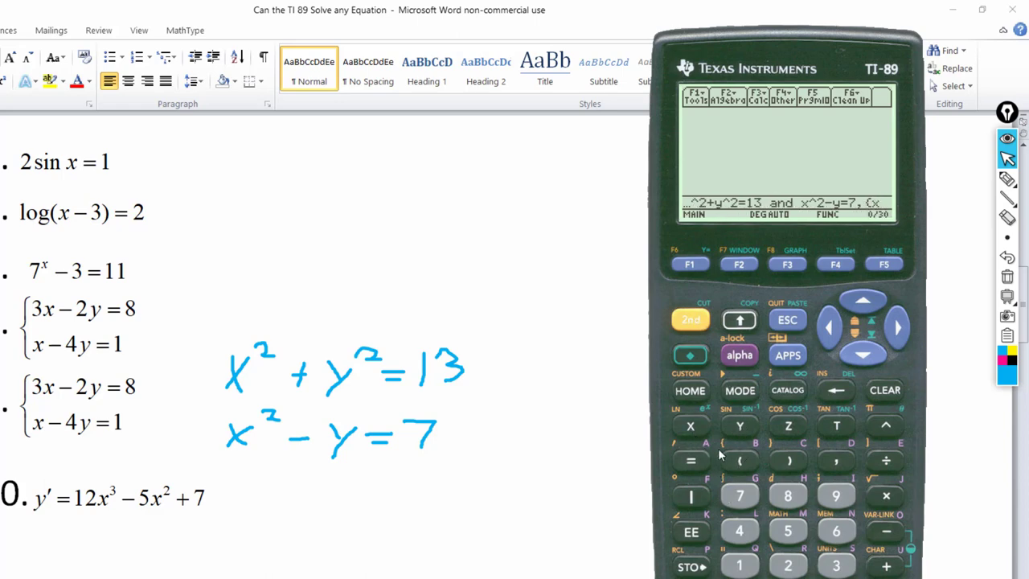
pyautogui.click(835, 465)
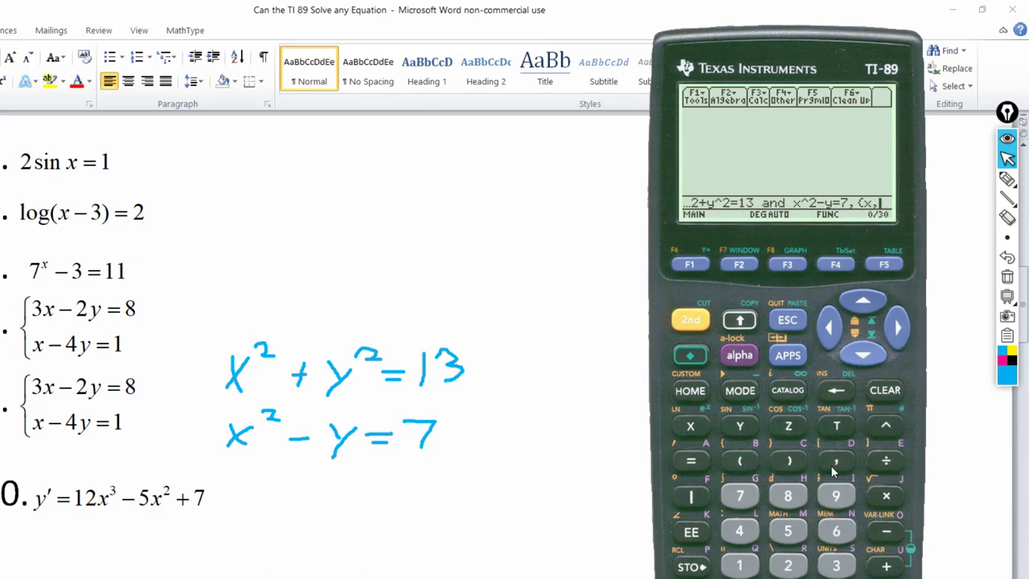
pyautogui.click(746, 434)
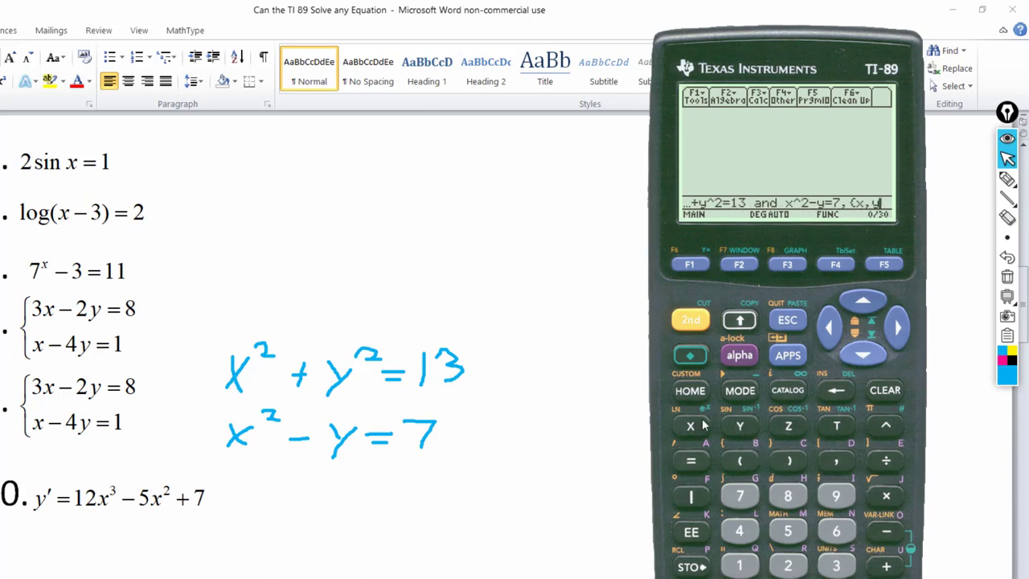
pyautogui.click(693, 323)
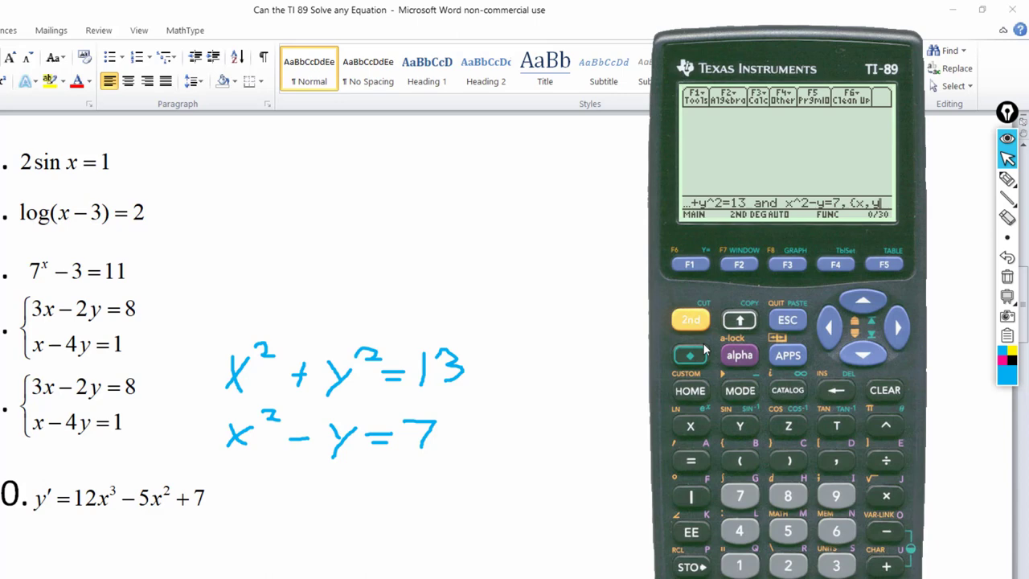
pyautogui.click(790, 461)
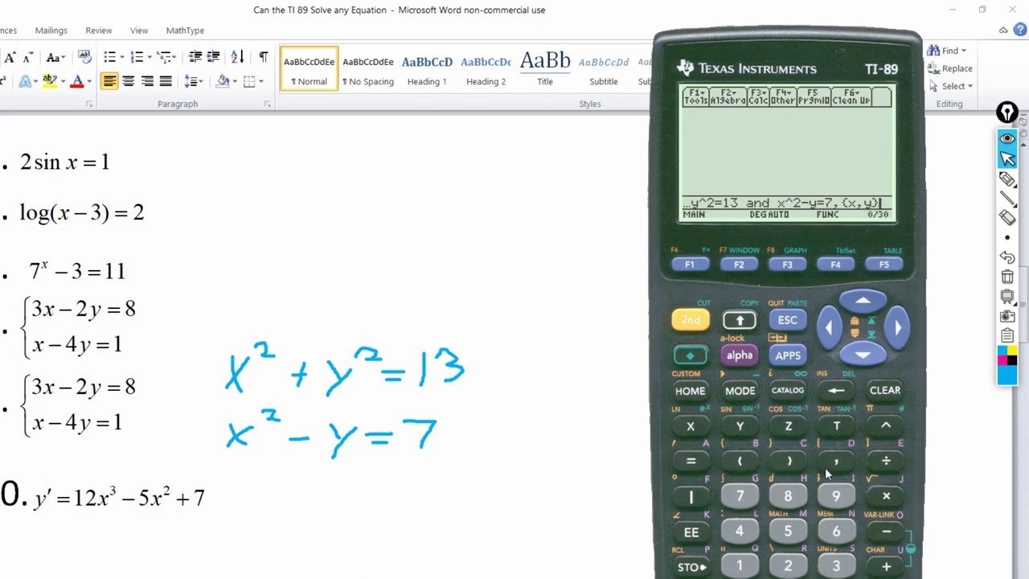
pyautogui.click(790, 461)
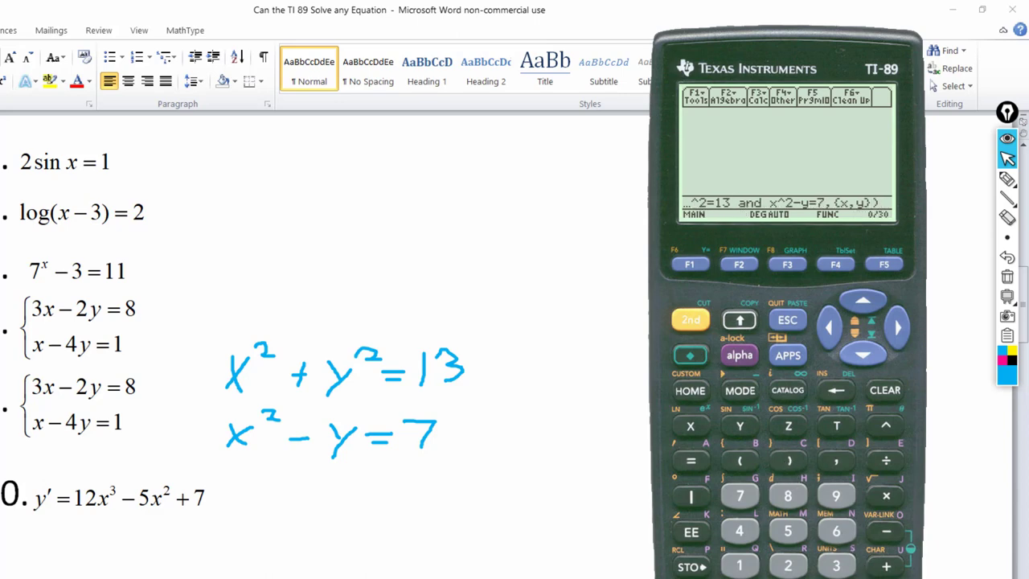
pyautogui.press('Return')
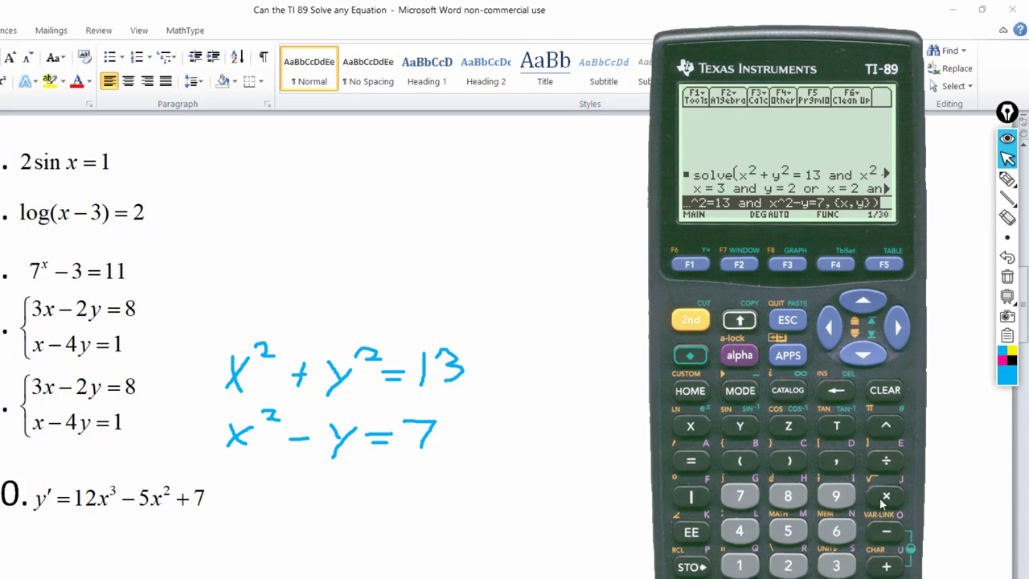
# Step: Switch the overlay to freehand ink and cross out the second 3x−2y=8 system with an X
pyautogui.click(1009, 197)
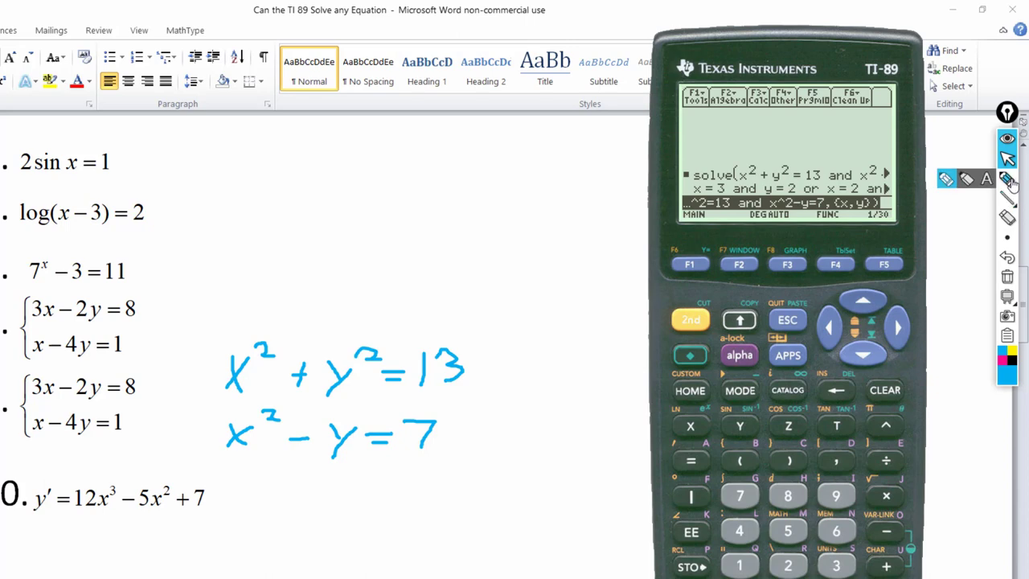
pyautogui.click(1007, 178)
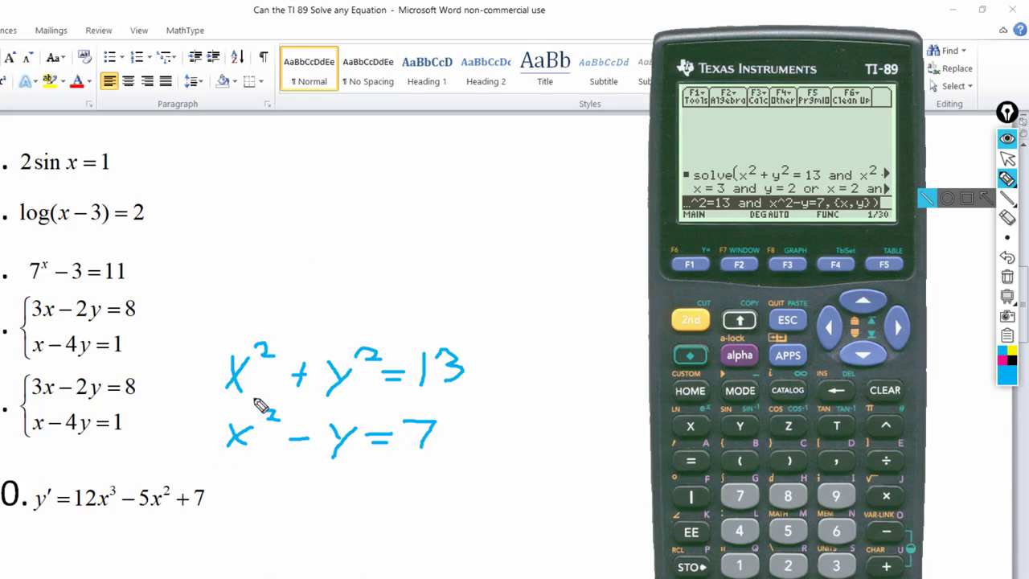
pyautogui.moveTo(138, 379); pyautogui.dragTo(40, 418)
pyautogui.moveTo(48, 375); pyautogui.dragTo(98, 442)
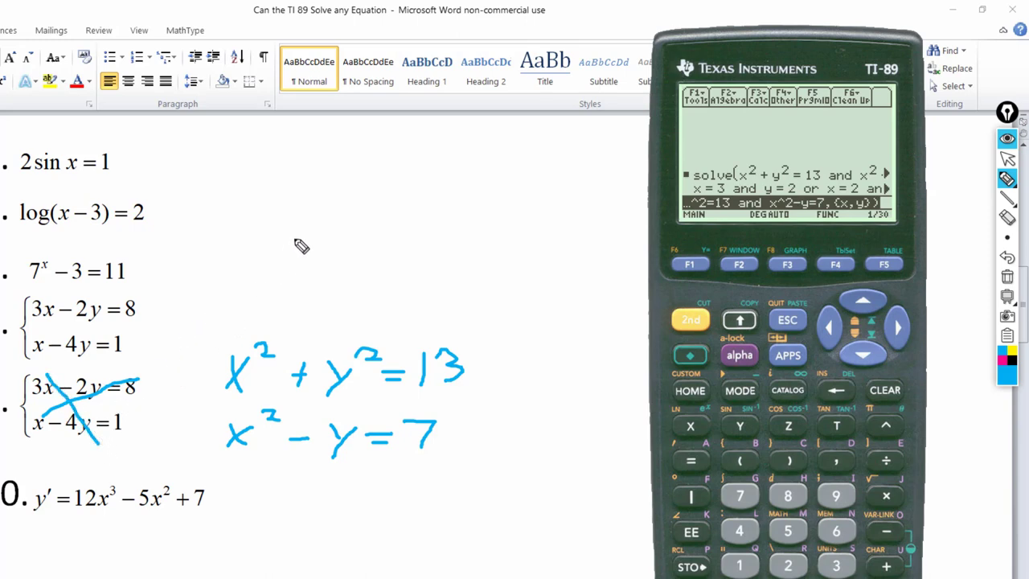
# Step: Handwrite the solution (3,2) above the new system
pyautogui.moveTo(294, 238); pyautogui.dragTo(289, 250)
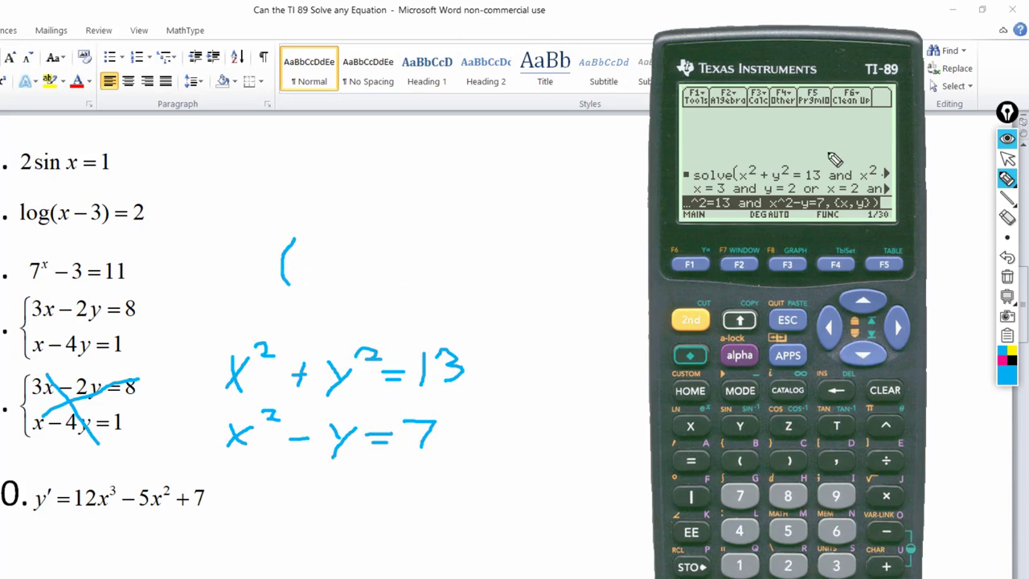
pyautogui.moveTo(319, 248)
pyautogui.mouseDown()
pyautogui.moveTo(327, 267)
pyautogui.moveTo(317, 274)
pyautogui.moveTo(343, 281)
pyautogui.moveTo(379, 271)
pyautogui.mouseUp()
pyautogui.moveTo(385, 234); pyautogui.dragTo(397, 270)
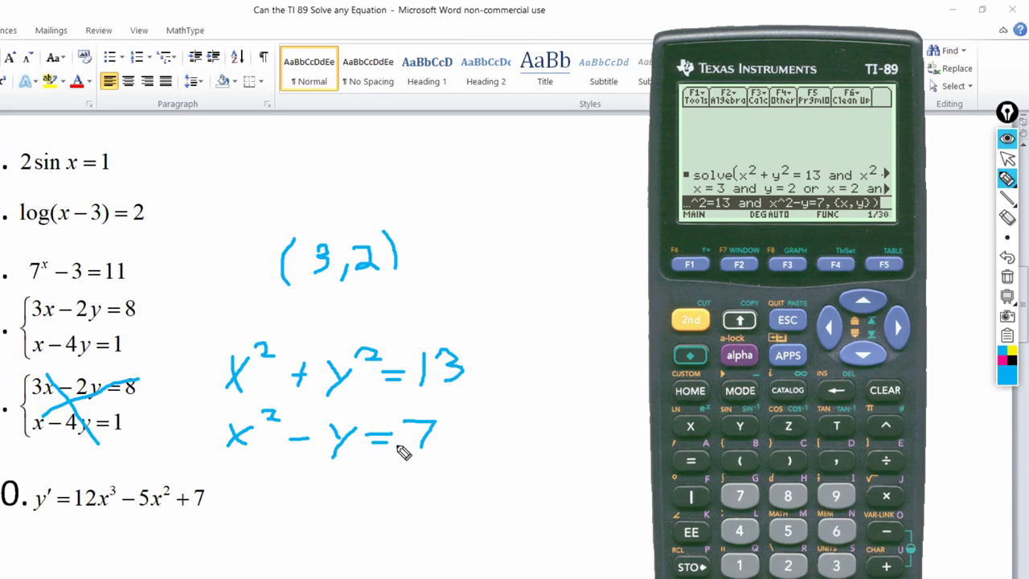
# Step: Handwrite a comma and the second solution pair (2,-3) after (3,2)
pyautogui.moveTo(427, 259); pyautogui.dragTo(426, 281)
pyautogui.click(483, 239)
pyautogui.moveTo(483, 239); pyautogui.dragTo(479, 274)
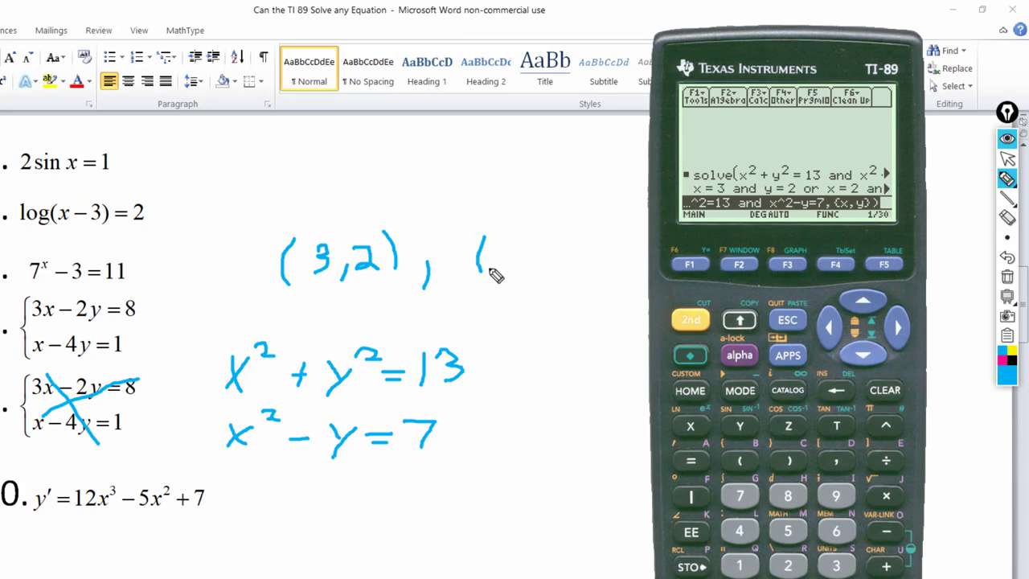
pyautogui.moveTo(493, 249)
pyautogui.mouseDown()
pyautogui.moveTo(511, 250)
pyautogui.moveTo(502, 261)
pyautogui.moveTo(532, 273)
pyautogui.moveTo(531, 283)
pyautogui.mouseUp()
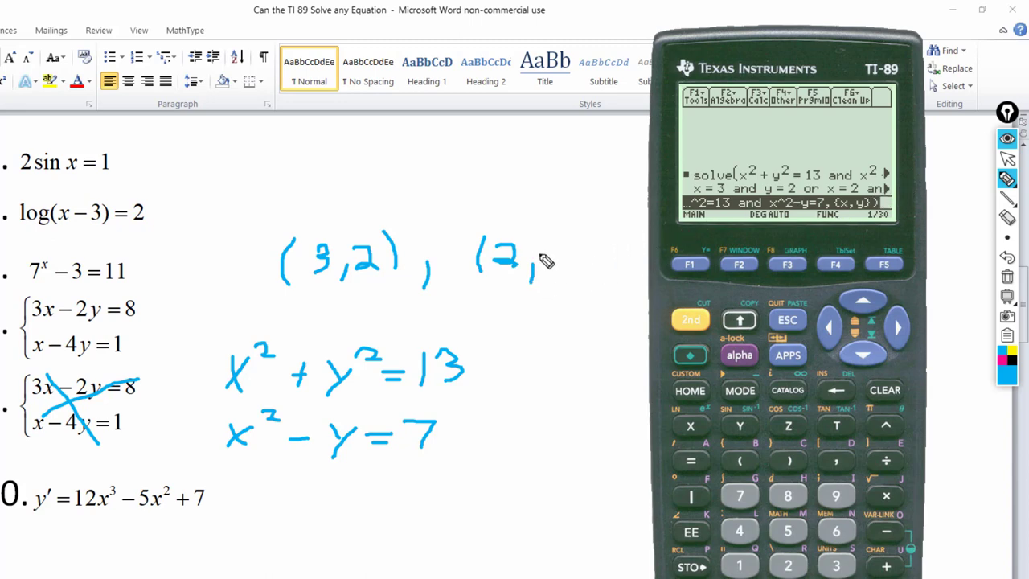
pyautogui.moveTo(535, 251)
pyautogui.mouseDown()
pyautogui.moveTo(574, 253)
pyautogui.moveTo(580, 268)
pyautogui.moveTo(562, 274)
pyautogui.mouseUp()
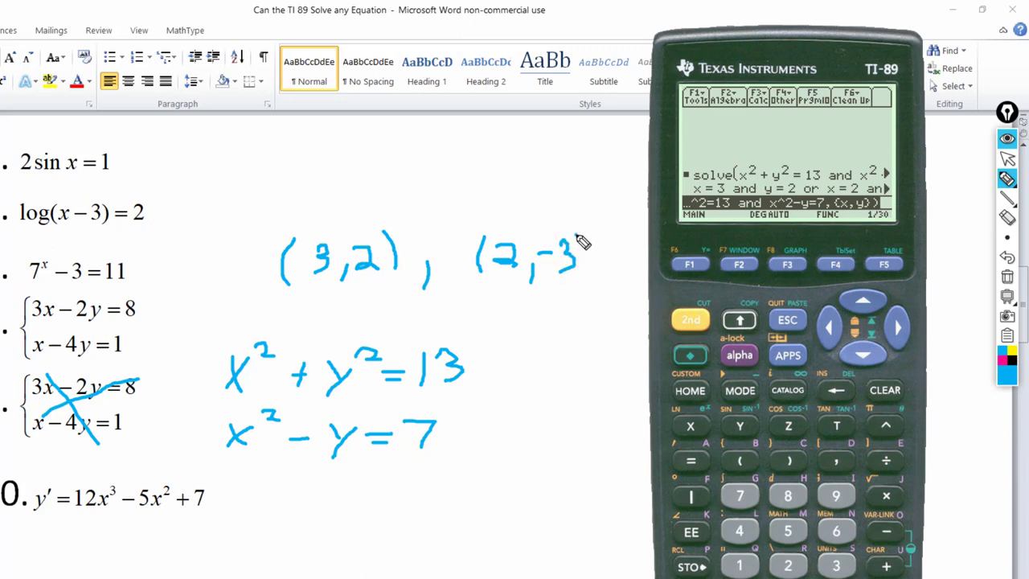
pyautogui.moveTo(580, 236); pyautogui.dragTo(586, 273)
# Step: Scroll the previous answer to confirm it ends with y = -3, then clear history and entry line
pyautogui.click(1007, 158)
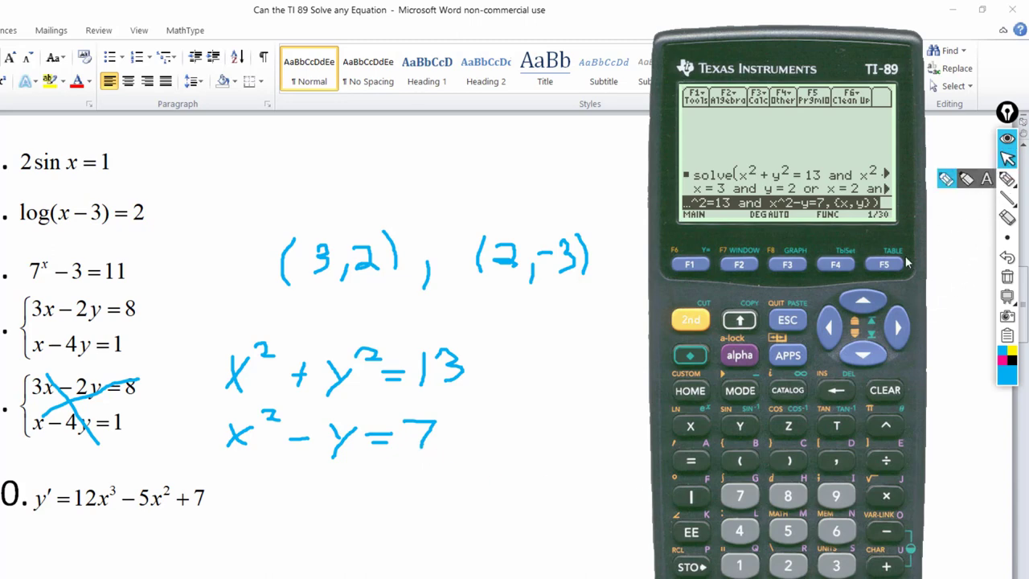
pyautogui.click(864, 299)
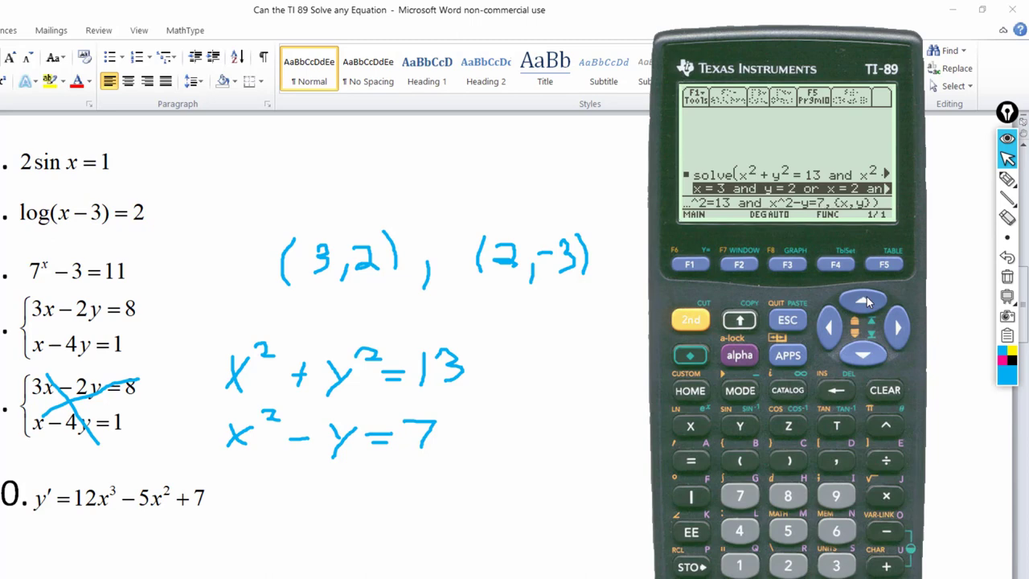
pyautogui.click(902, 322)
pyautogui.click(906, 322)
pyautogui.click(909, 323)
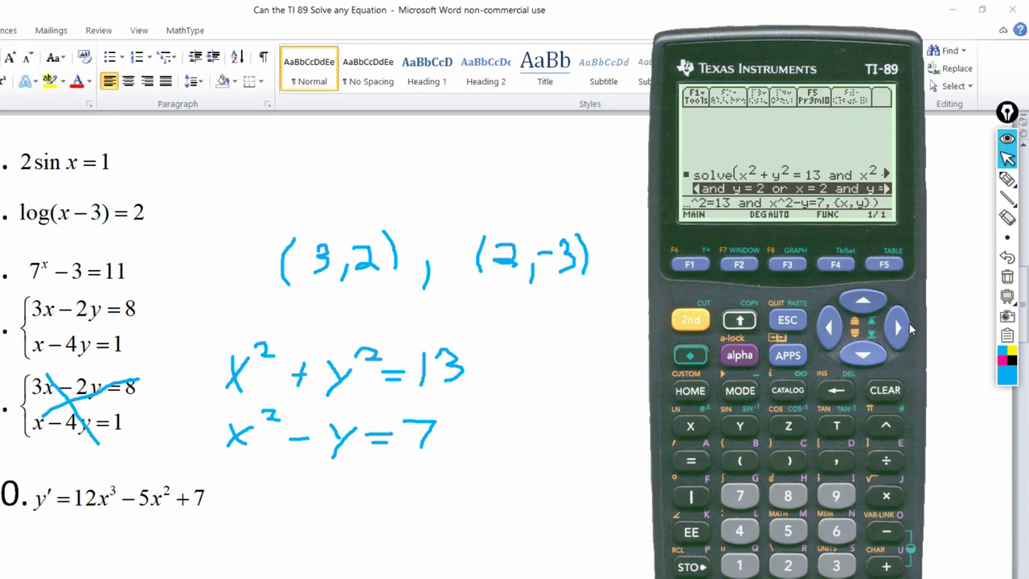
pyautogui.click(910, 323)
pyautogui.click(899, 325)
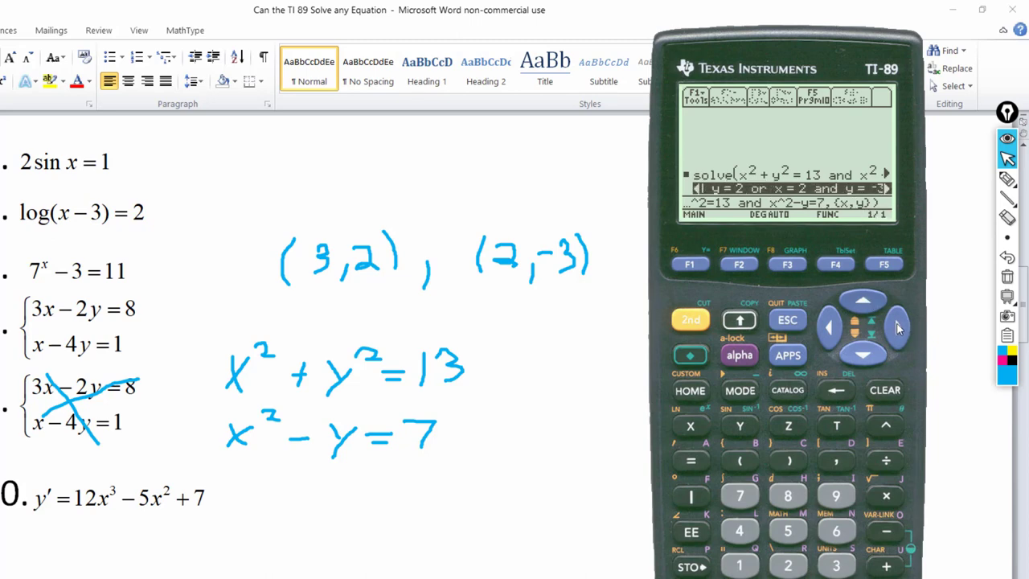
pyautogui.click(899, 325)
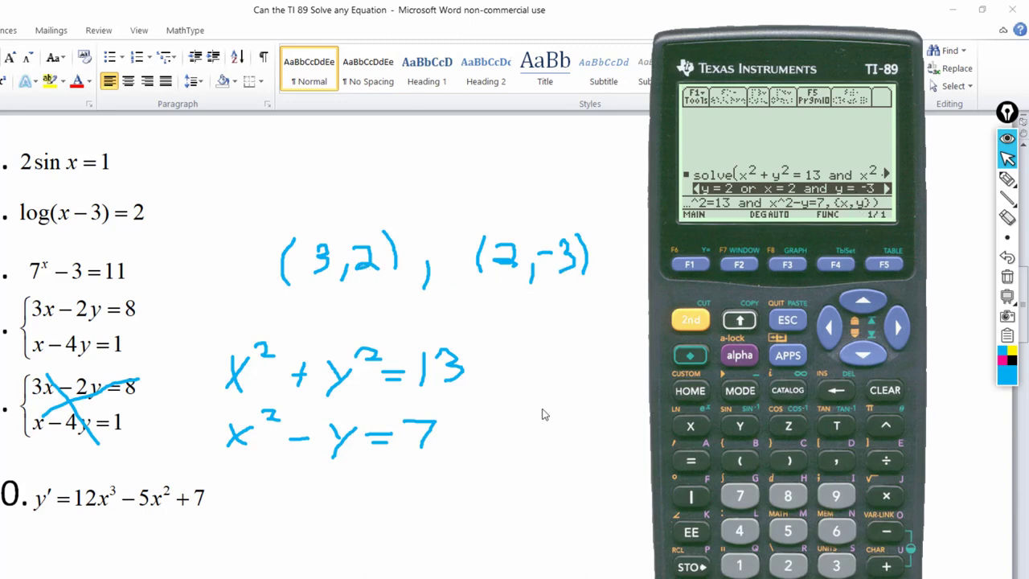
pyautogui.click(885, 391)
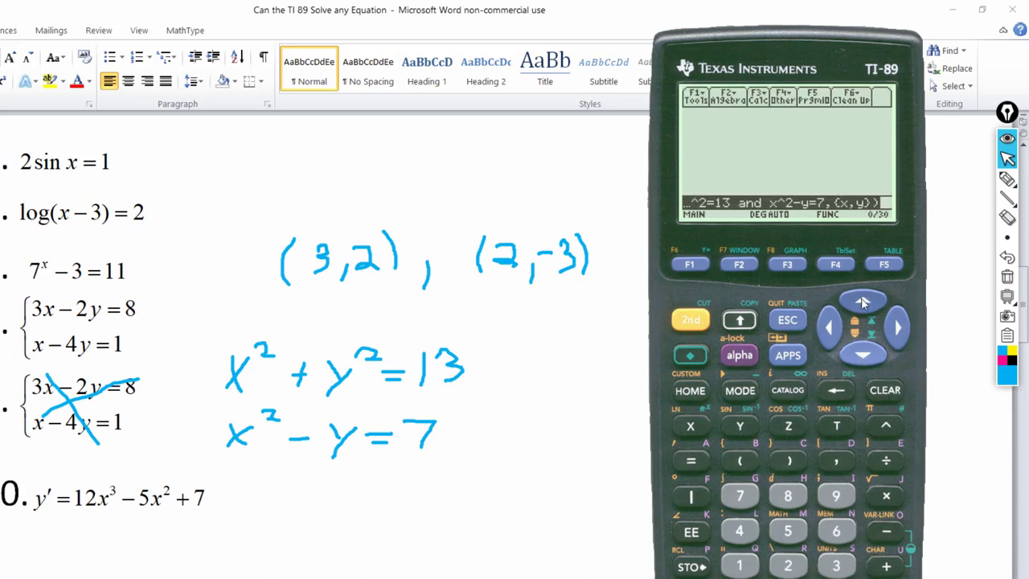
pyautogui.click(891, 394)
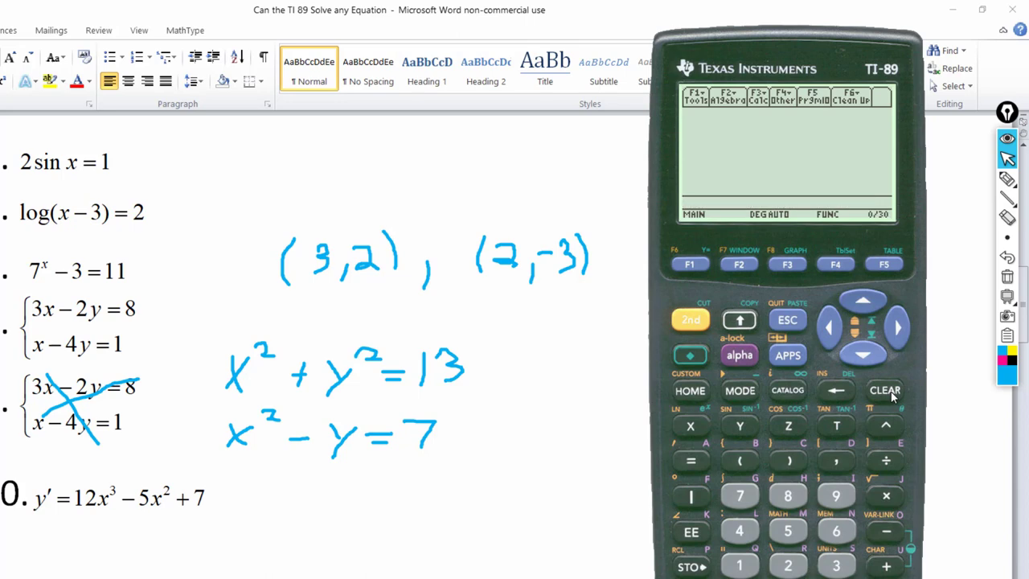
# Step: Erase all handwritten ink from the worksheet with the overlay's clear-screen tool
pyautogui.click(1008, 278)
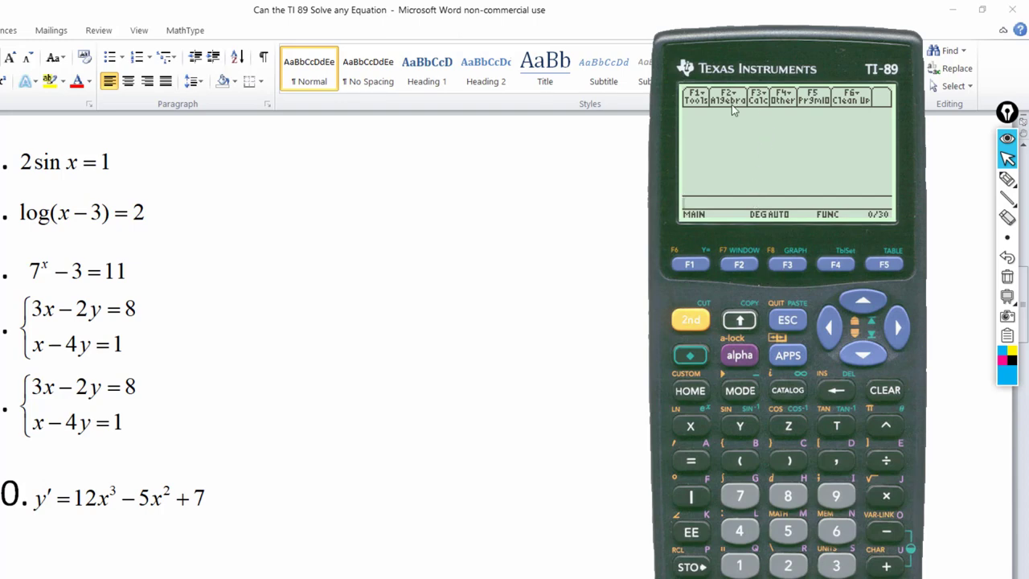
# Step: Insert C:deSolve( from the F3 Calc menu and enter y after it
pyautogui.click(788, 265)
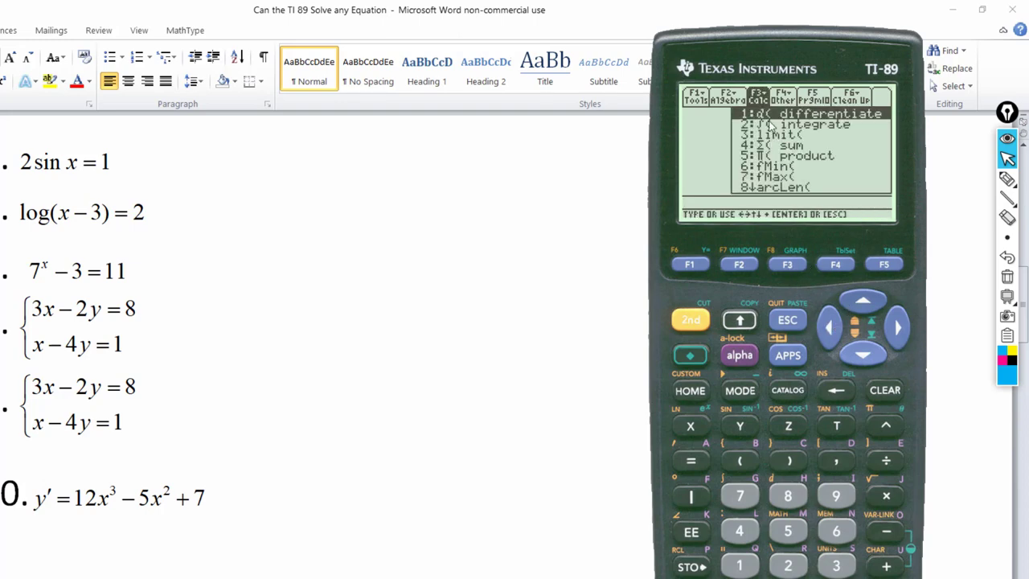
pyautogui.click(863, 303)
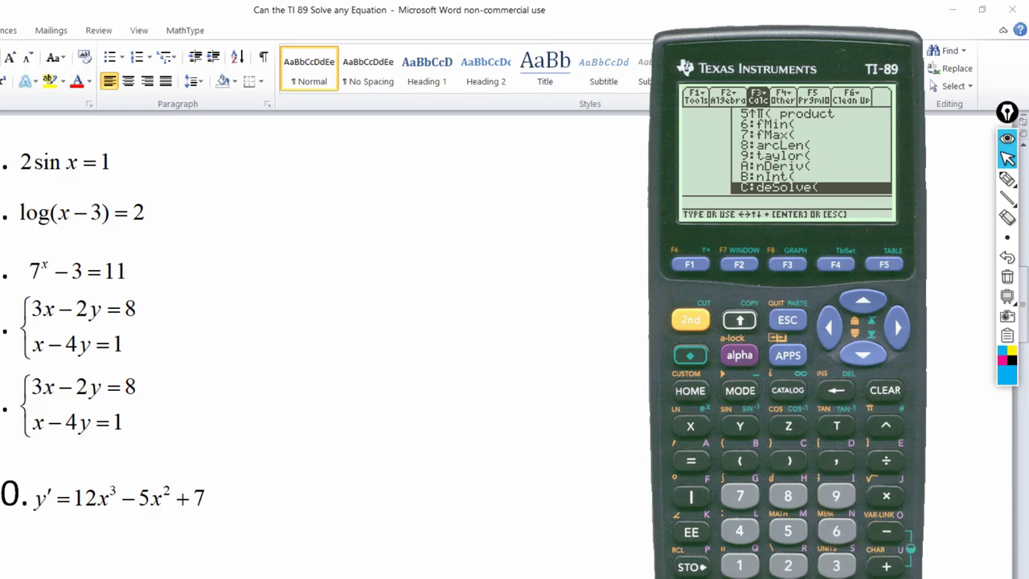
pyautogui.press('Return')
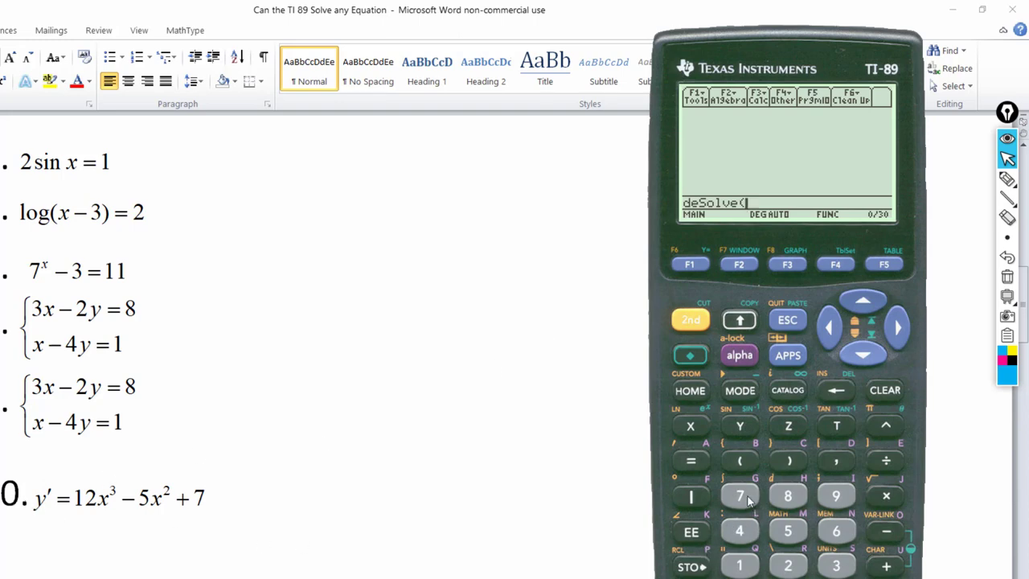
pyautogui.click(744, 426)
# Step: Handwrite the note dy/dx = y′ on the worksheet with the overlay pen
pyautogui.click(1007, 179)
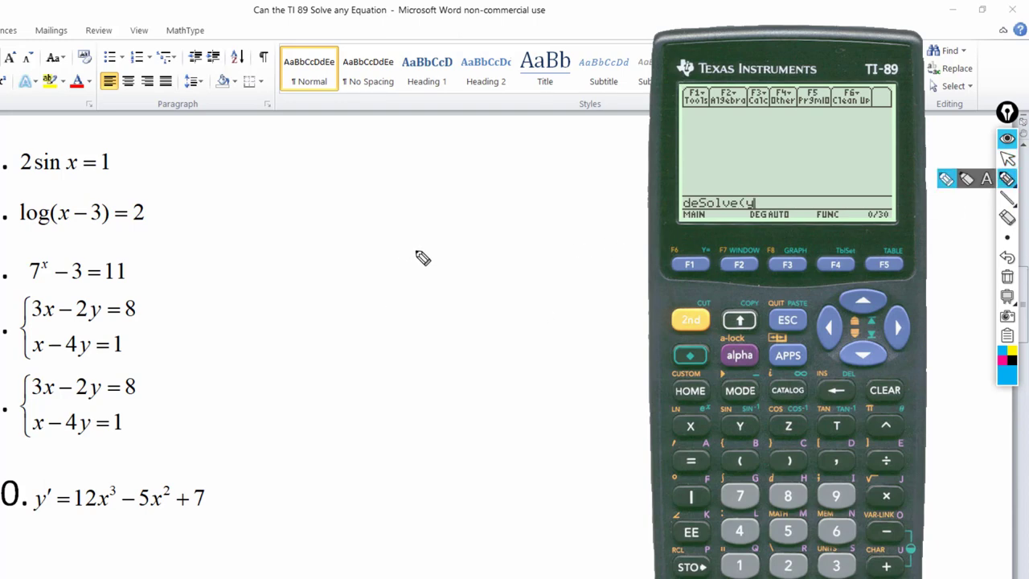
pyautogui.moveTo(416, 252)
pyautogui.mouseDown()
pyautogui.moveTo(410, 262)
pyautogui.moveTo(415, 229)
pyautogui.moveTo(418, 264)
pyautogui.moveTo(449, 249)
pyautogui.moveTo(430, 273)
pyautogui.moveTo(464, 281)
pyautogui.mouseUp()
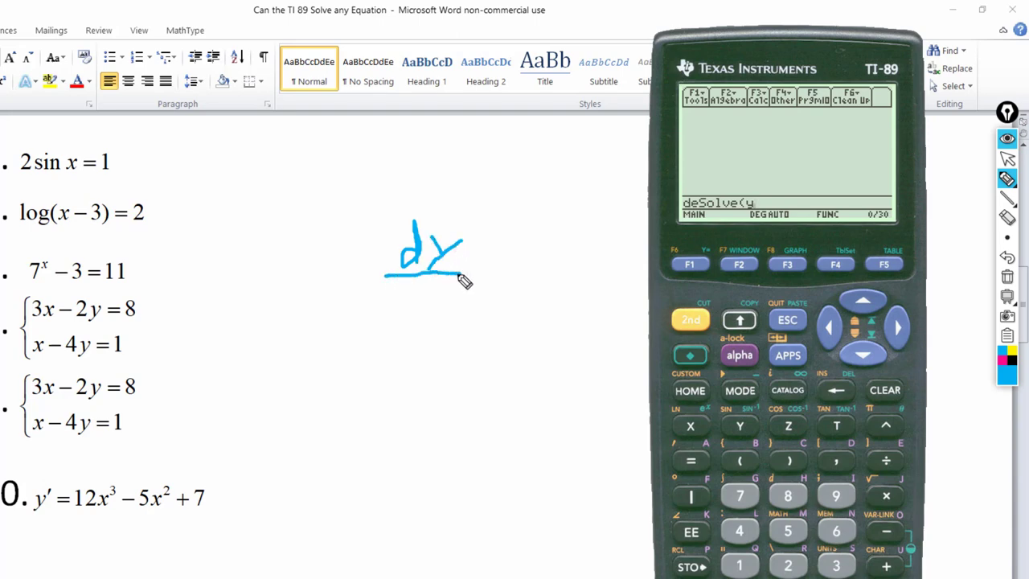
pyautogui.moveTo(407, 312)
pyautogui.mouseDown()
pyautogui.moveTo(402, 329)
pyautogui.moveTo(411, 298)
pyautogui.moveTo(401, 344)
pyautogui.mouseUp()
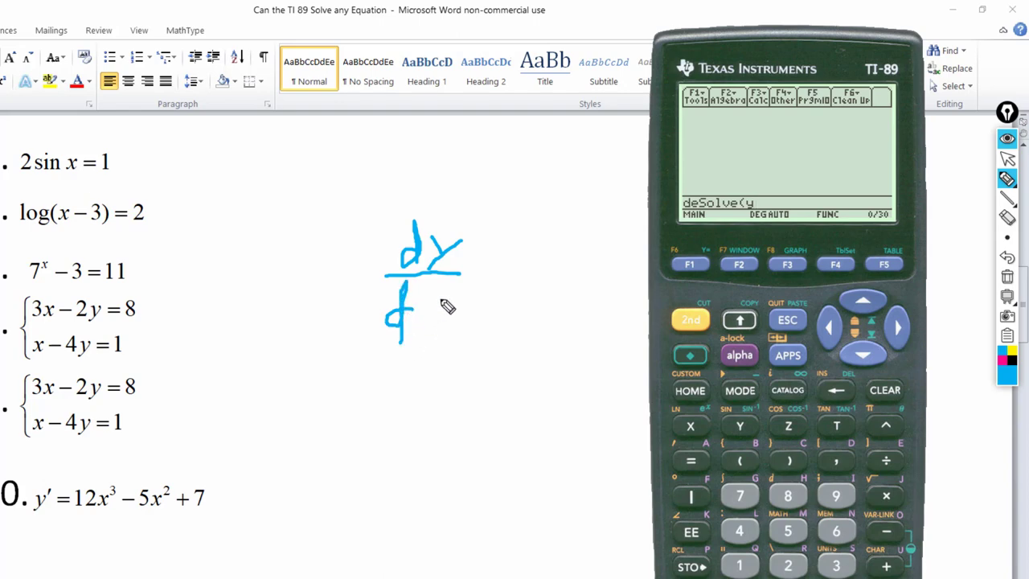
pyautogui.moveTo(438, 297)
pyautogui.mouseDown()
pyautogui.moveTo(420, 317)
pyautogui.moveTo(440, 323)
pyautogui.mouseUp()
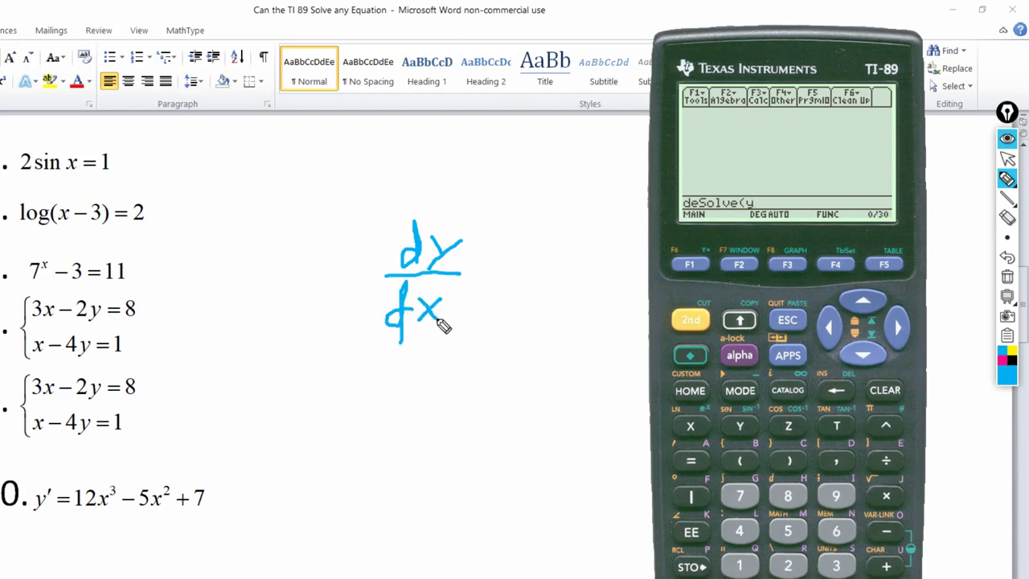
pyautogui.moveTo(477, 262); pyautogui.dragTo(527, 271)
pyautogui.moveTo(542, 259); pyautogui.dragTo(514, 295)
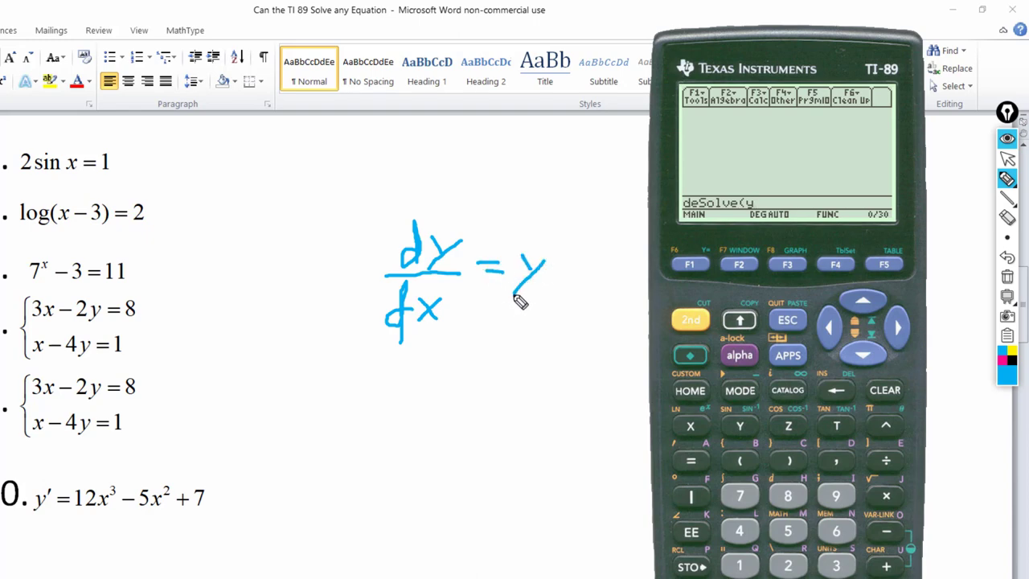
pyautogui.moveTo(565, 248); pyautogui.dragTo(560, 261)
# Step: Erase the dy/dx note and extend the entry to deSolve(y'=12x^3
pyautogui.click(1008, 159)
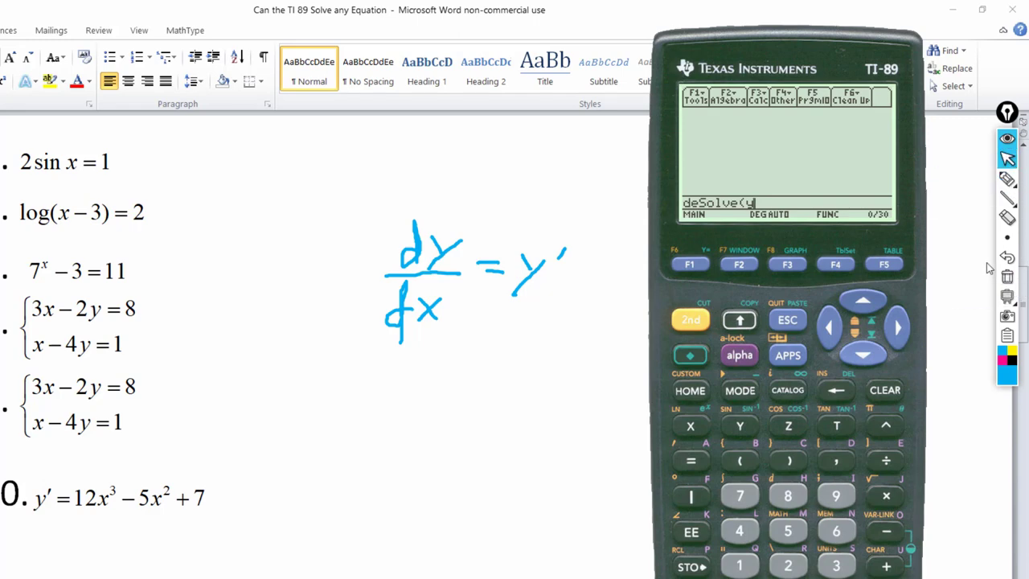
pyautogui.click(1007, 277)
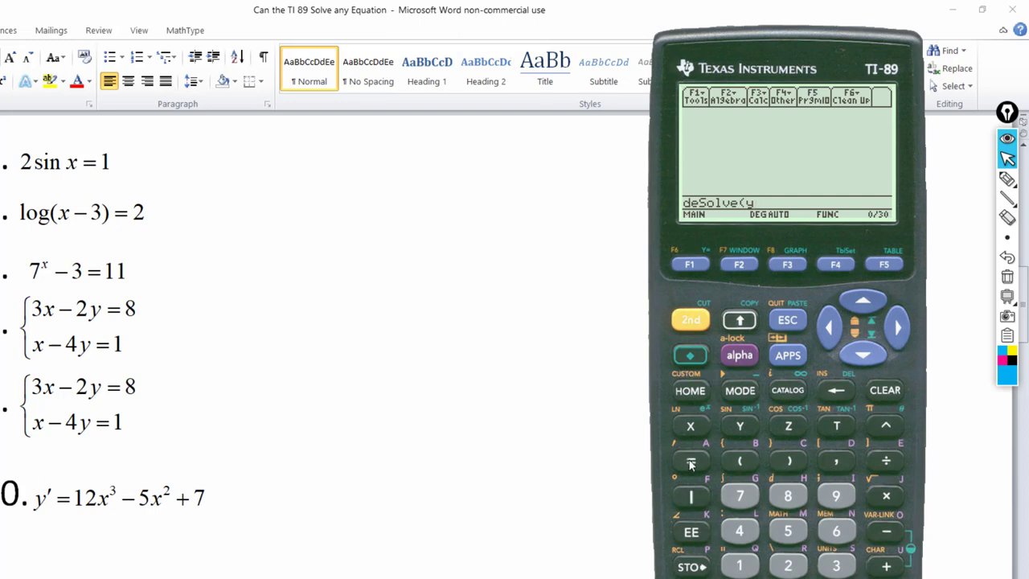
pyautogui.click(691, 321)
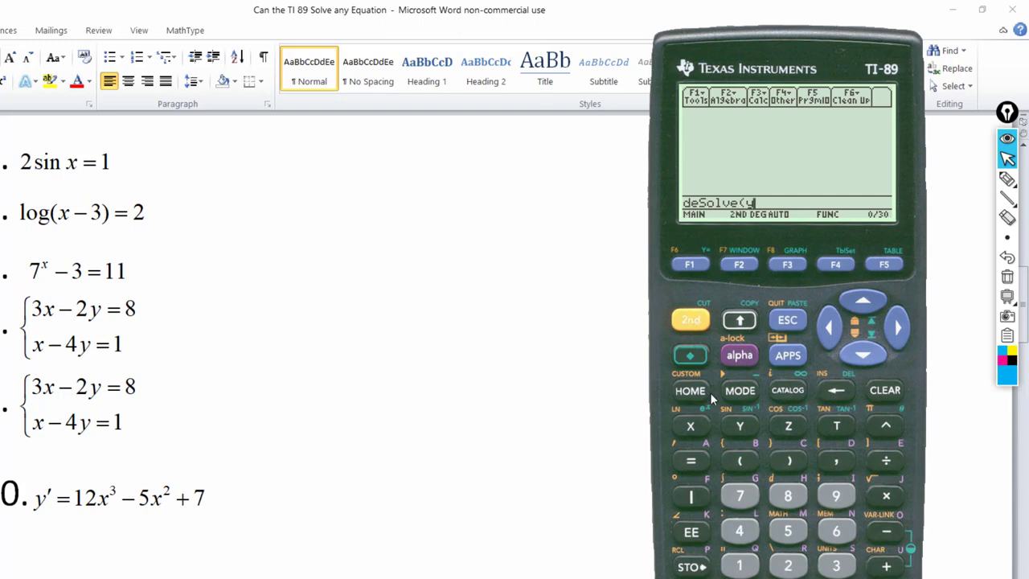
pyautogui.click(696, 460)
pyautogui.click(741, 566)
pyautogui.write('=1')
pyautogui.click(900, 327)
pyautogui.click(788, 565)
pyautogui.click(696, 427)
pyautogui.click(889, 421)
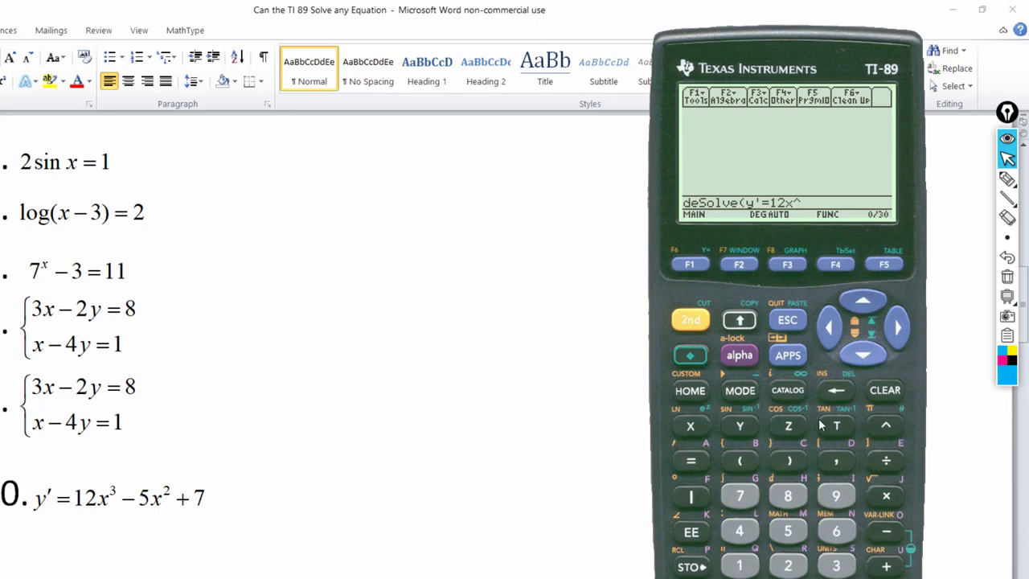
pyautogui.click(837, 566)
# Step: Append the terms −5x^2+7 to the differential equation
pyautogui.click(886, 534)
pyautogui.click(789, 532)
pyautogui.click(695, 427)
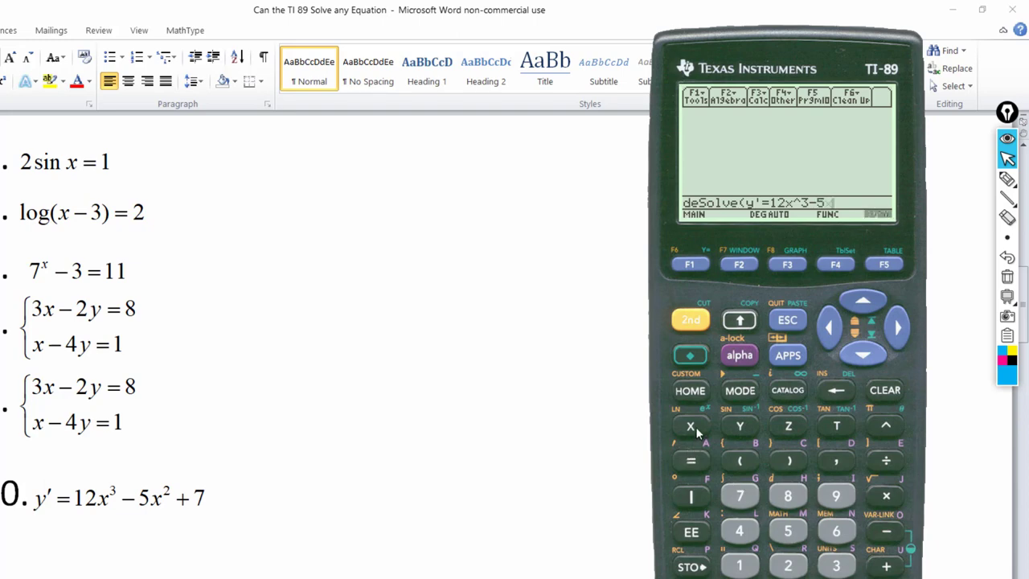
pyautogui.click(888, 429)
pyautogui.click(792, 568)
pyautogui.click(886, 566)
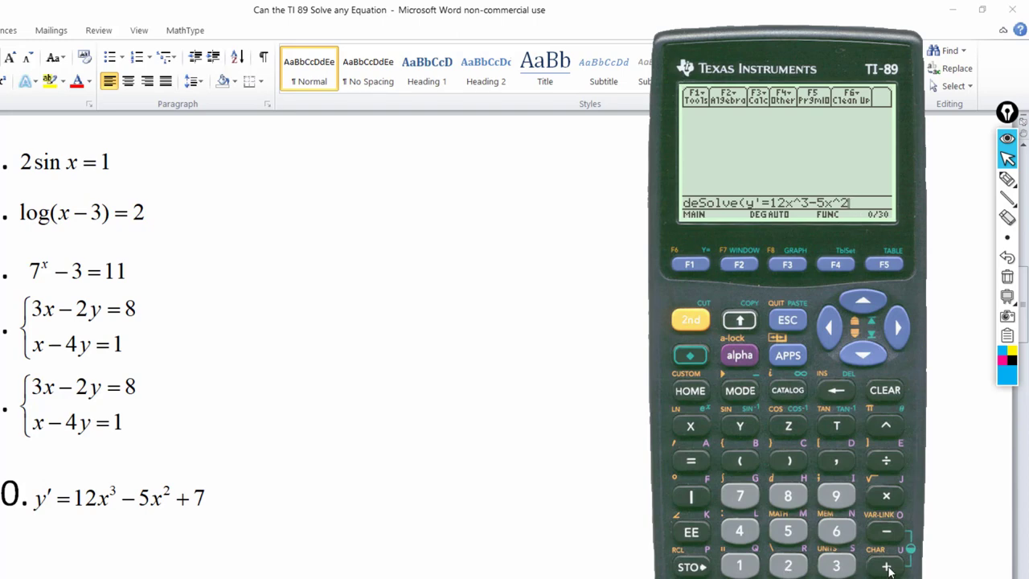
pyautogui.click(743, 497)
# Step: Finish with ,x,y) and run deSolve, giving y = 3x⁴ − 5x³/3 + 7x + @8
pyautogui.click(834, 466)
pyautogui.click(696, 428)
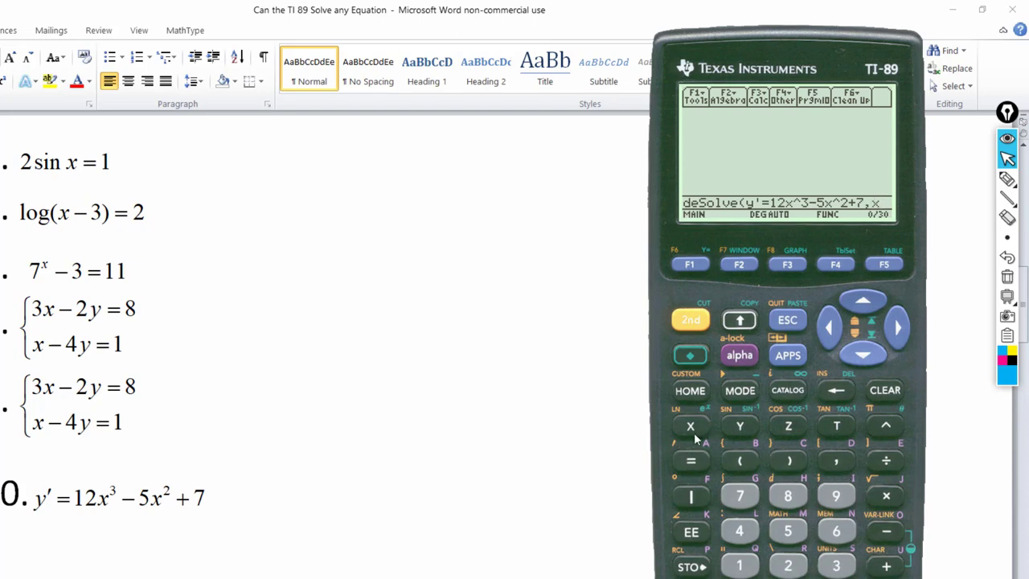
pyautogui.click(832, 462)
pyautogui.write('y')
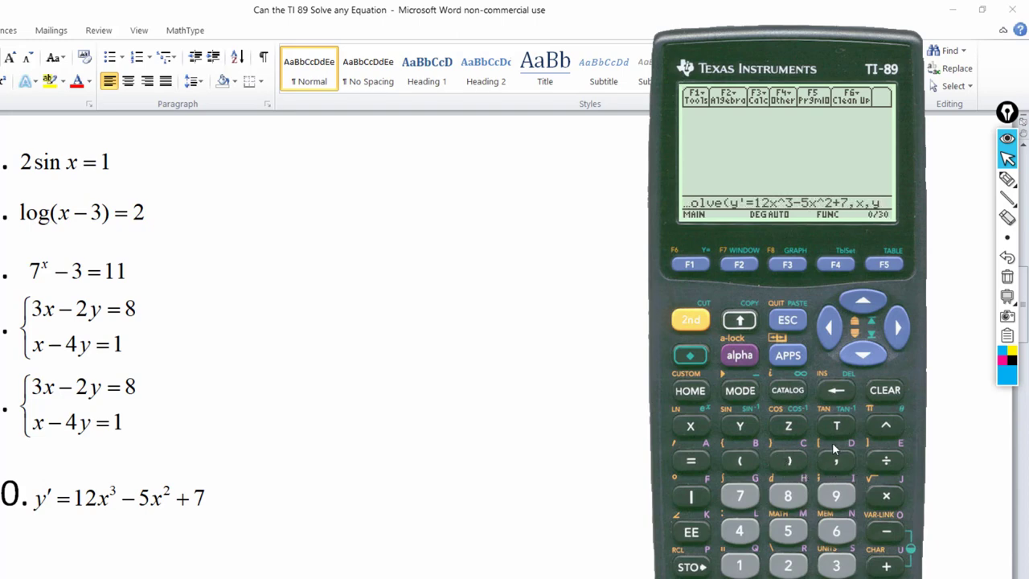
pyautogui.click(791, 462)
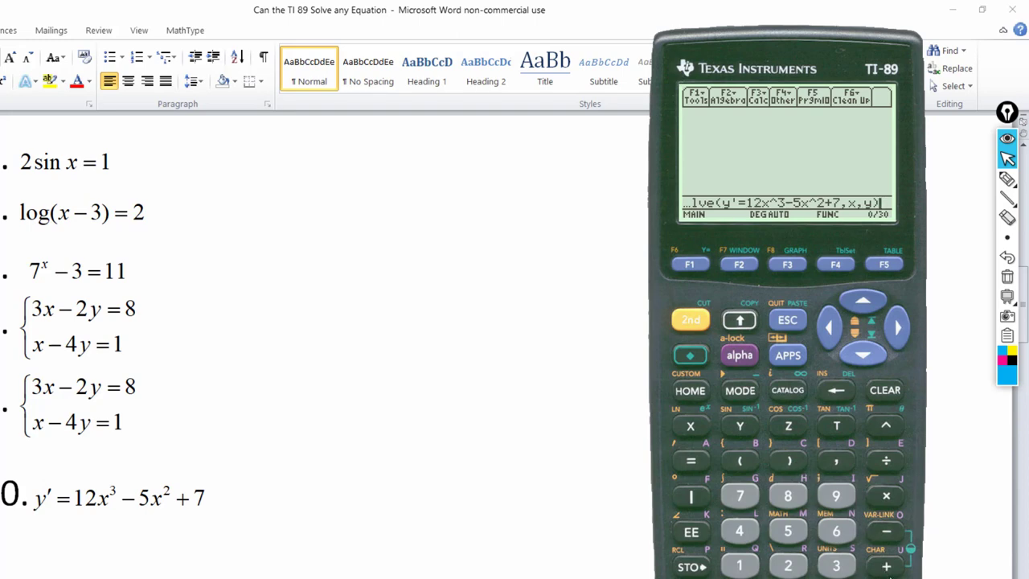
pyautogui.press('Return')
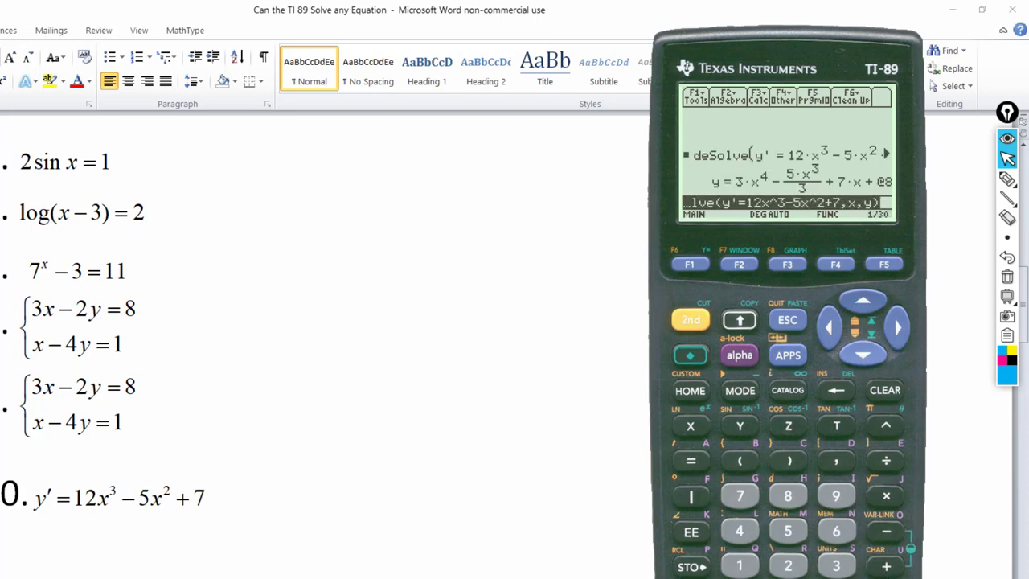